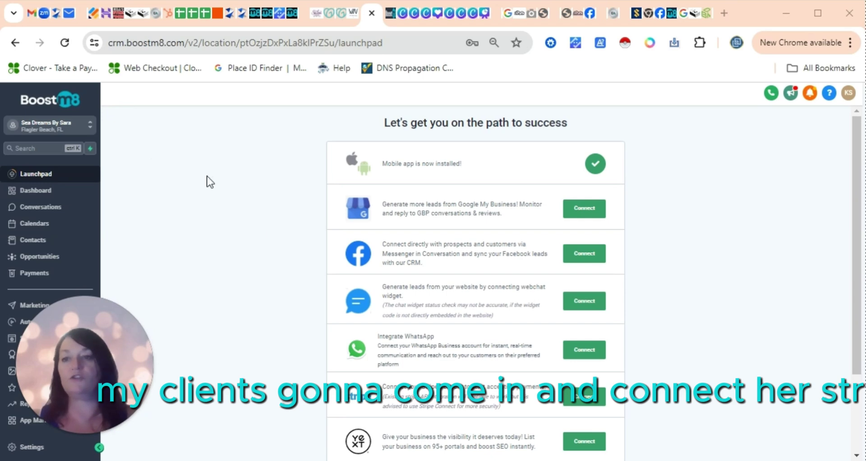
- Check the empty Products list under Payments, then go to the Calendars section
left_click(34, 273)
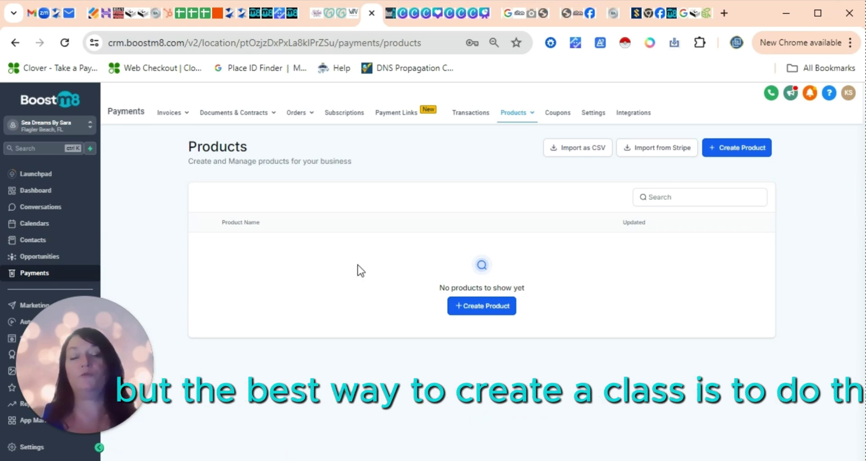
left_click(32, 225)
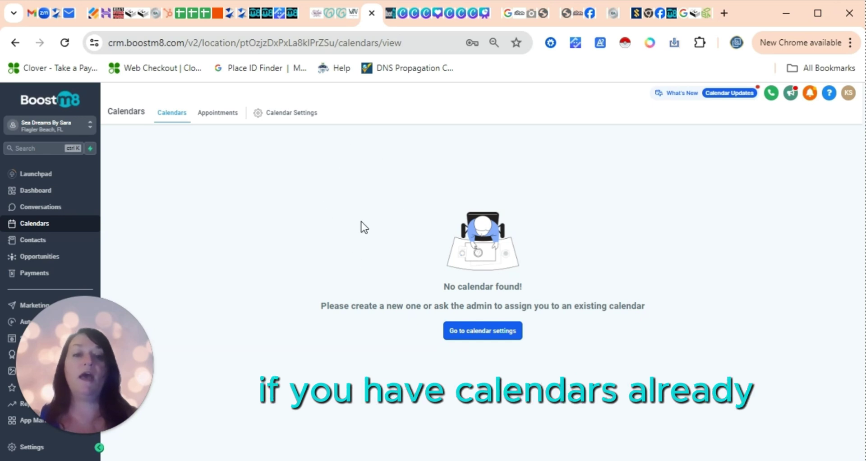
- From Calendar Settings, create a new calendar with the Class Booking scheduling type
left_click(291, 112)
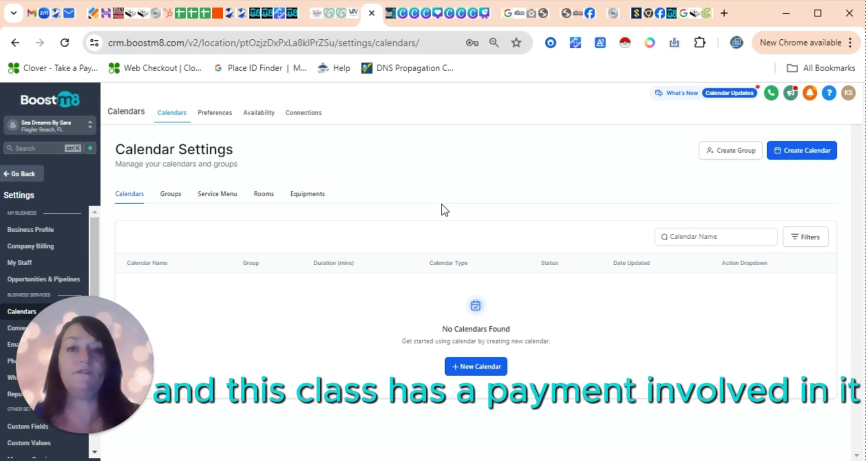
left_click(472, 366)
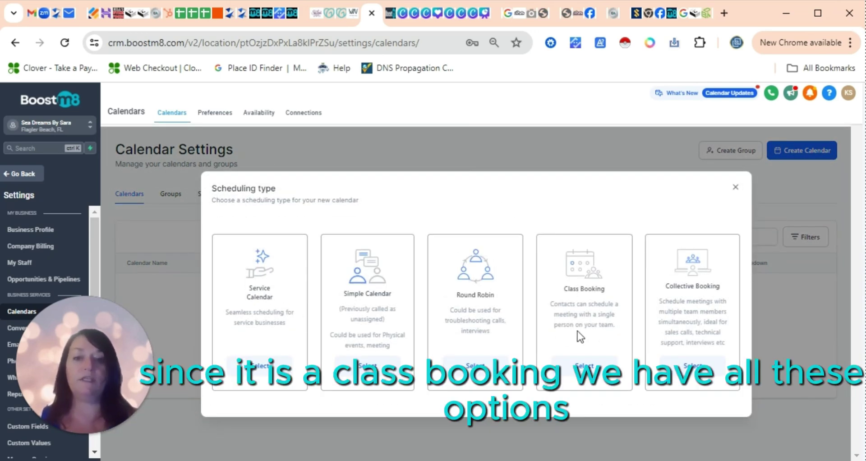
left_click(586, 367)
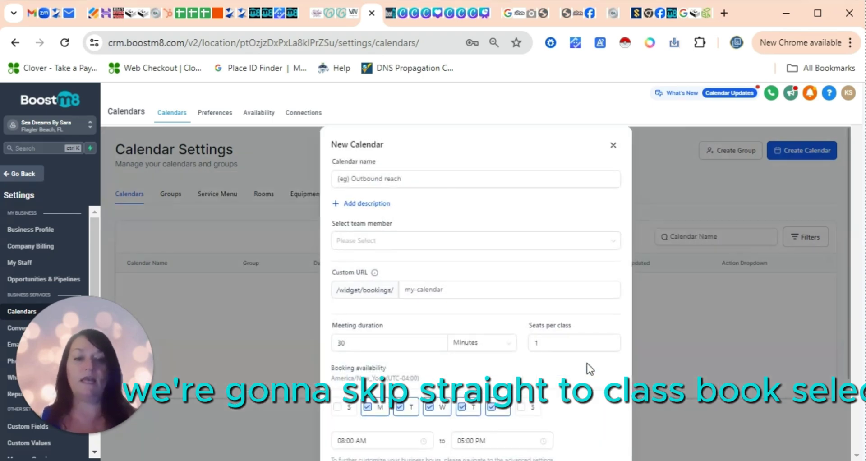
- Copy the Essential Oils class lines from the Gmail attachment into the Calendar name field
left_click(34, 13)
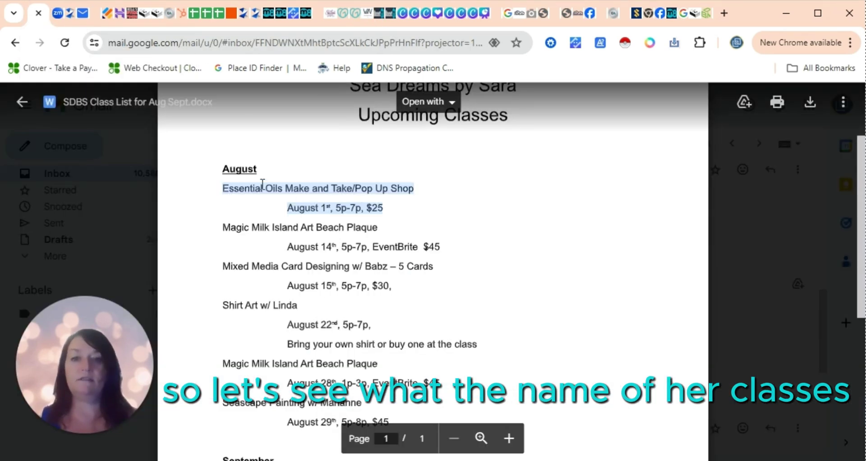
left_click_drag(385, 208, 224, 189)
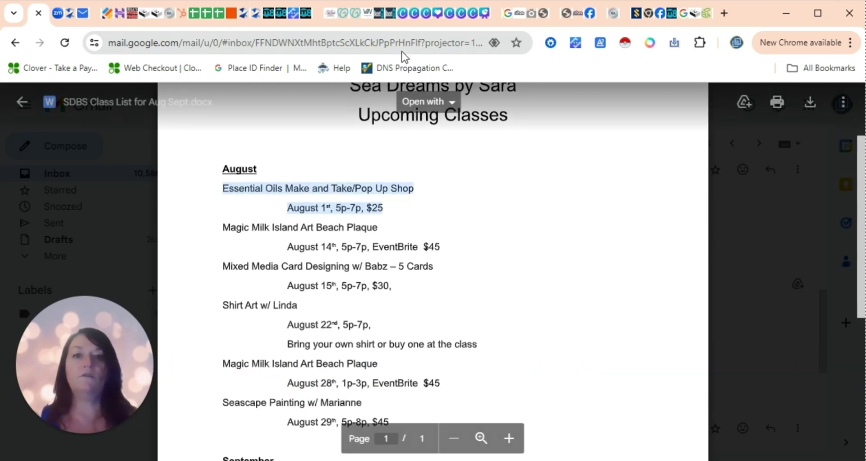
left_click(383, 20)
type("Essential Oils Make and Take/Pop Up Shop August 1 st , 5p-7p, $25")
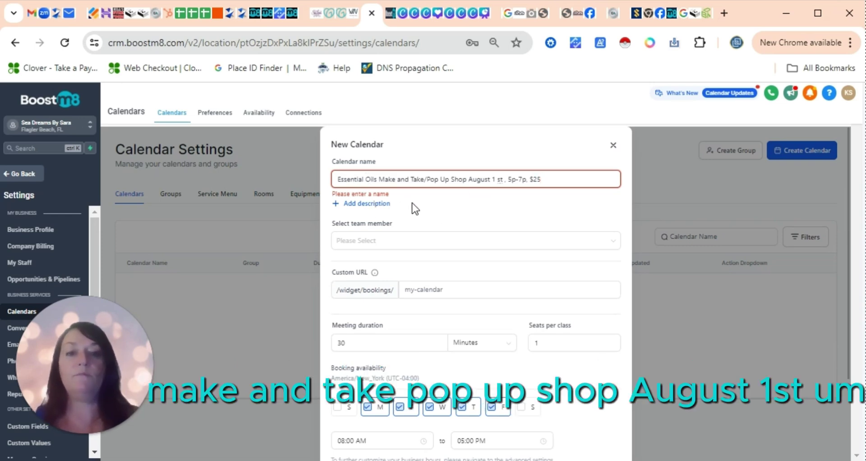
- Change the name's date to 'August 1, 2024', removing the leftover 'st,'
left_click(496, 180)
type(", 2024")
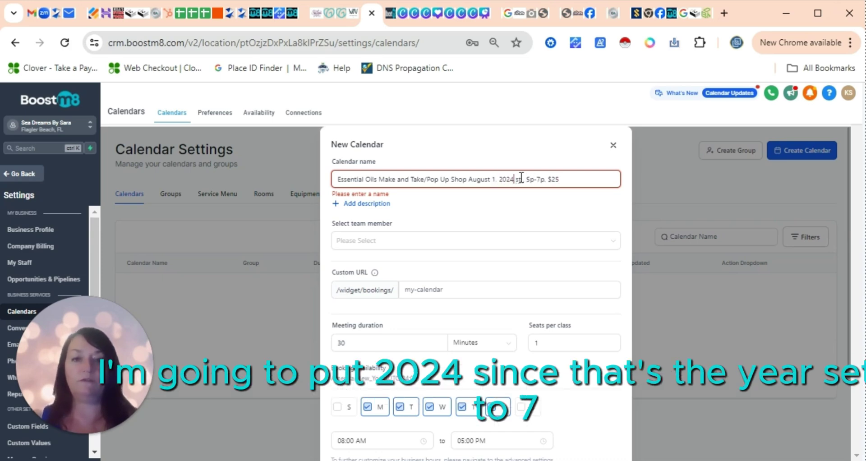
key("Delete")
key("Delete")
key("Delete")
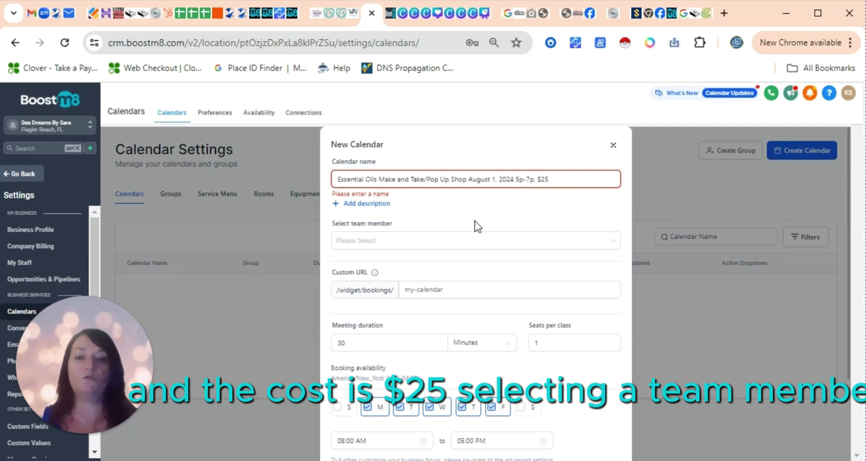
- Assign the listed staff member to the calendar
left_click(429, 239)
left_click(359, 262)
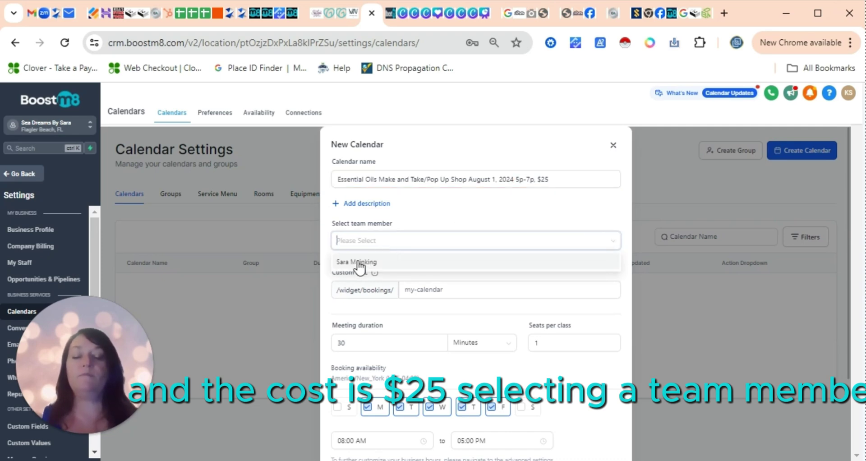
left_click(472, 214)
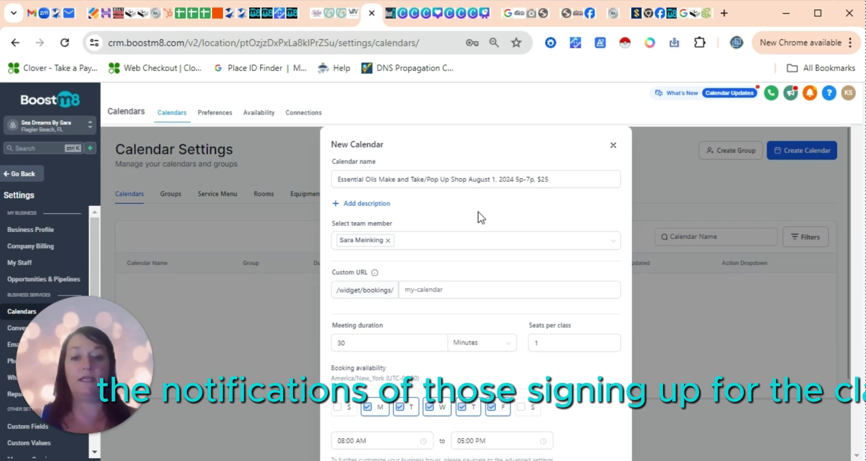
- Set the custom URL to essential-oils-make-and-take-pop-up-aug-1-2024 and the meeting duration to 2 Hours
left_click(404, 293)
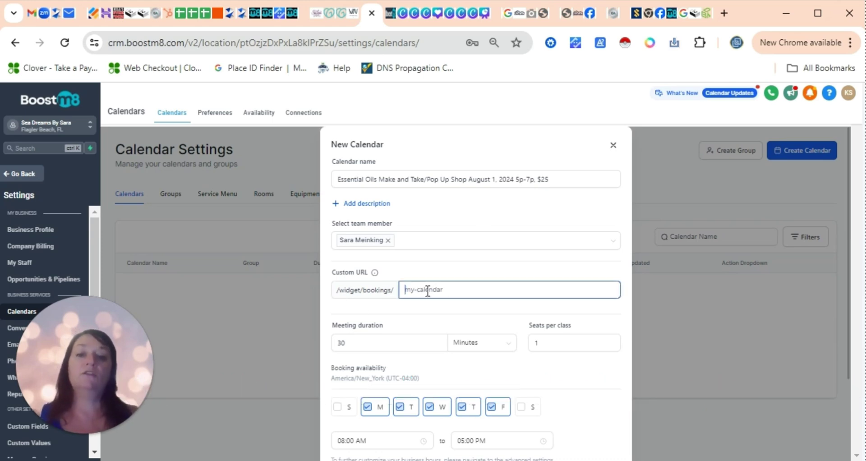
type("essenti")
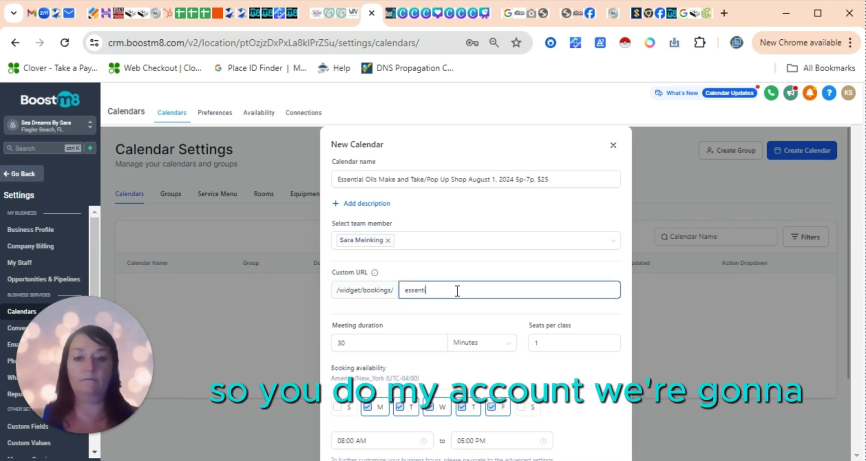
type("al-")
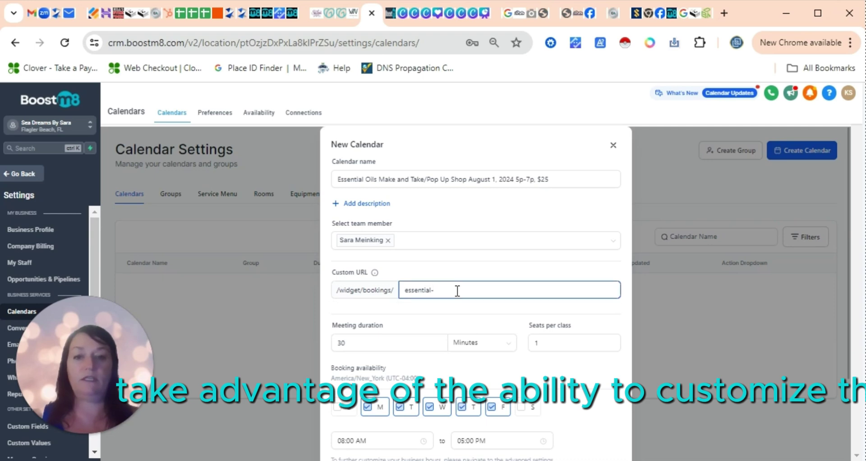
type("oils")
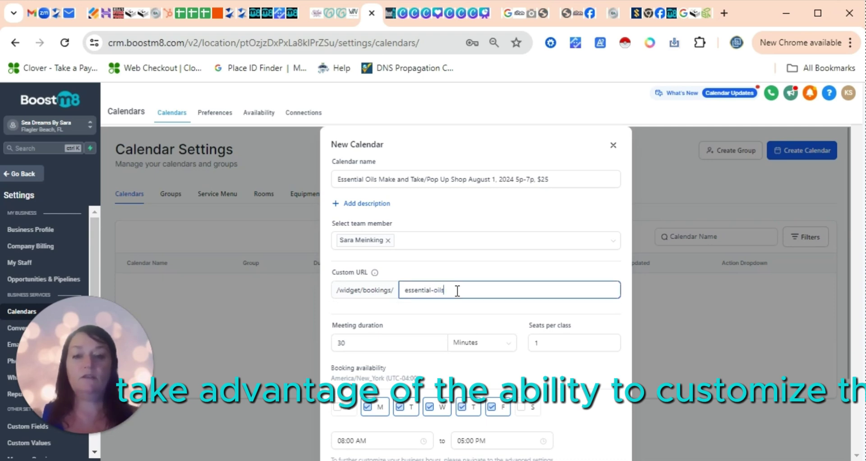
type("-make-a")
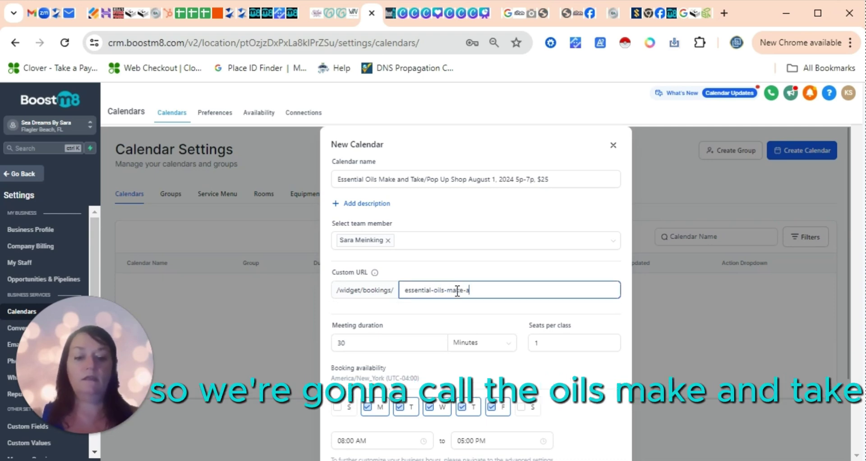
type("nd-take-pop-up")
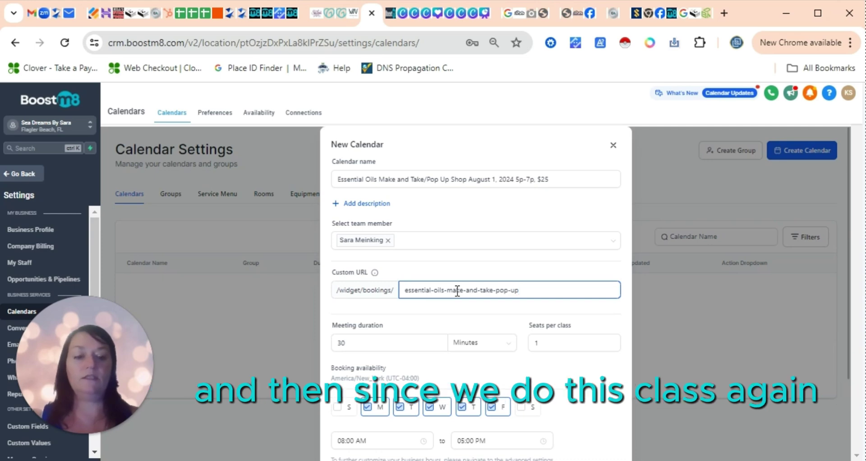
type("-aug")
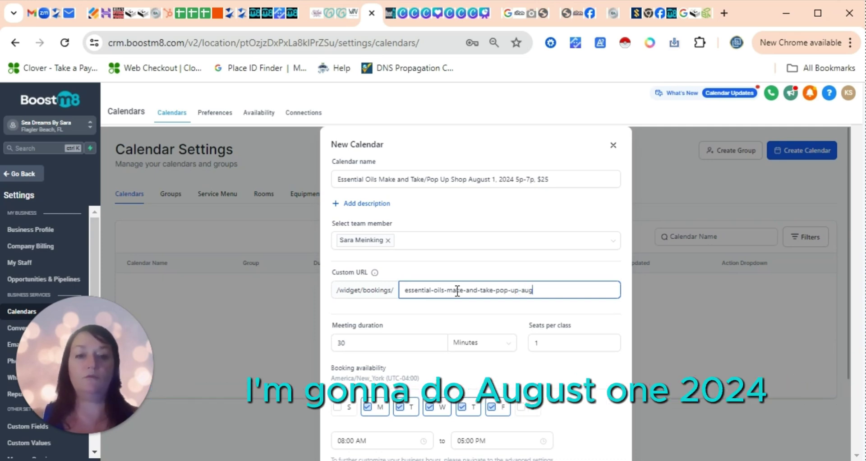
type("-1-2024")
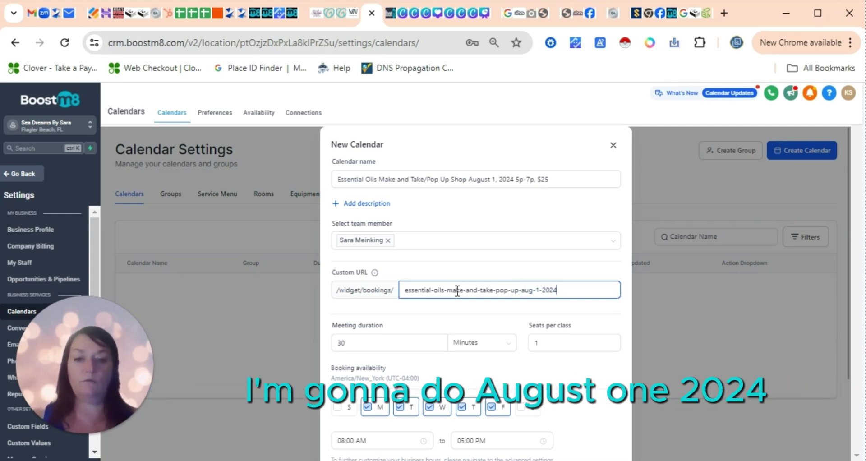
left_click(438, 344)
left_click_drag(362, 347, 324, 347)
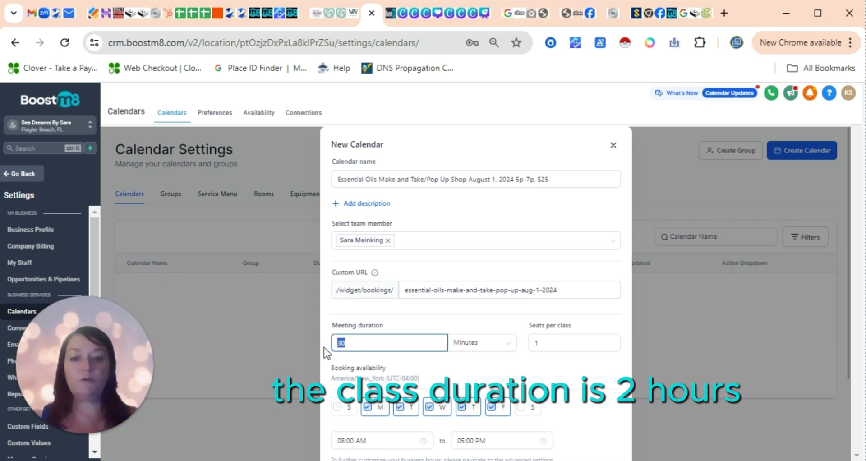
type("2")
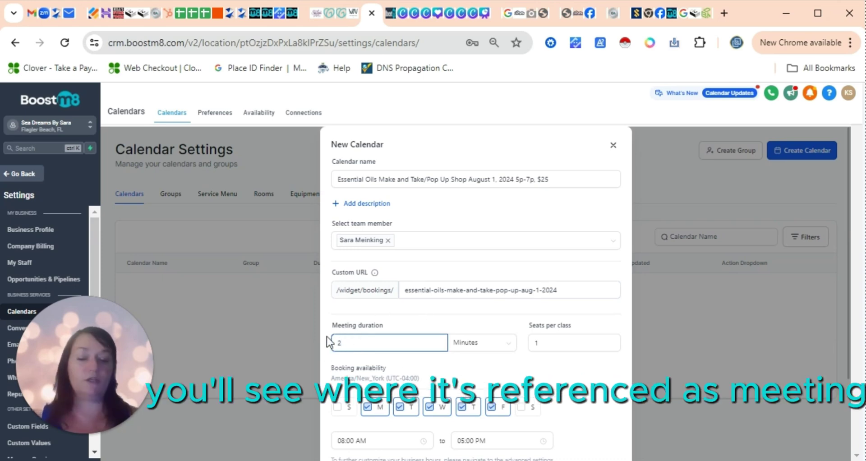
left_click_drag(333, 325, 378, 328)
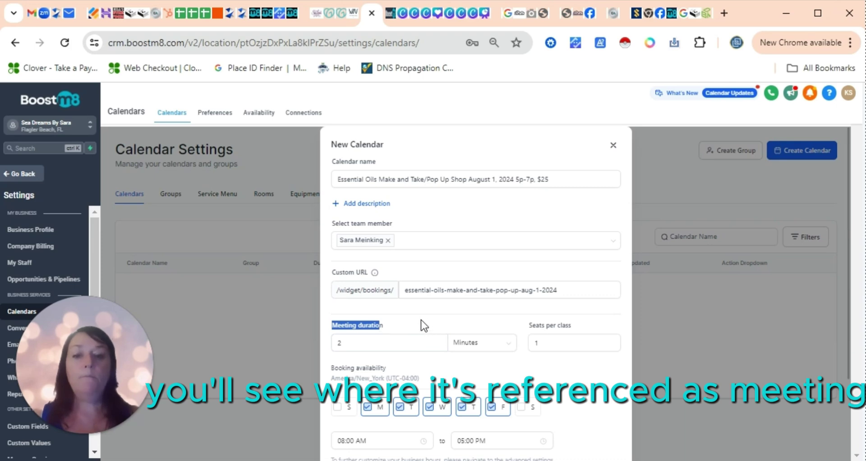
left_click(396, 341)
left_click(464, 343)
left_click(466, 379)
- Set Seats per class to 30
left_click(537, 341)
double_click(544, 344)
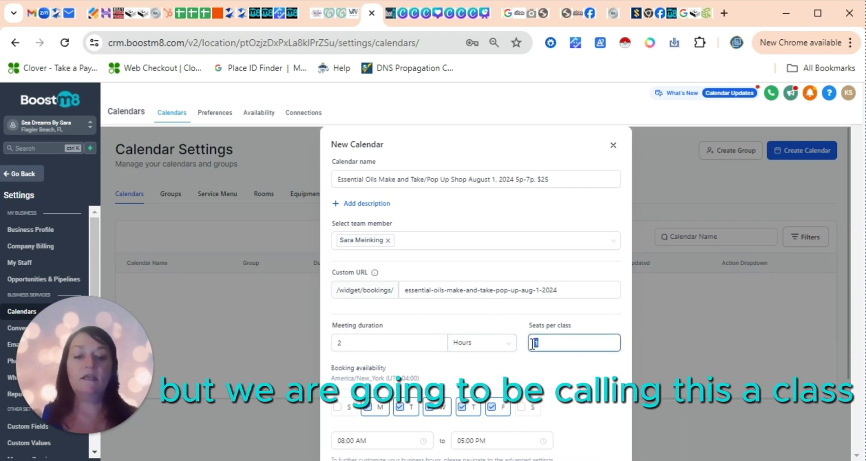
type("30")
left_click(630, 361)
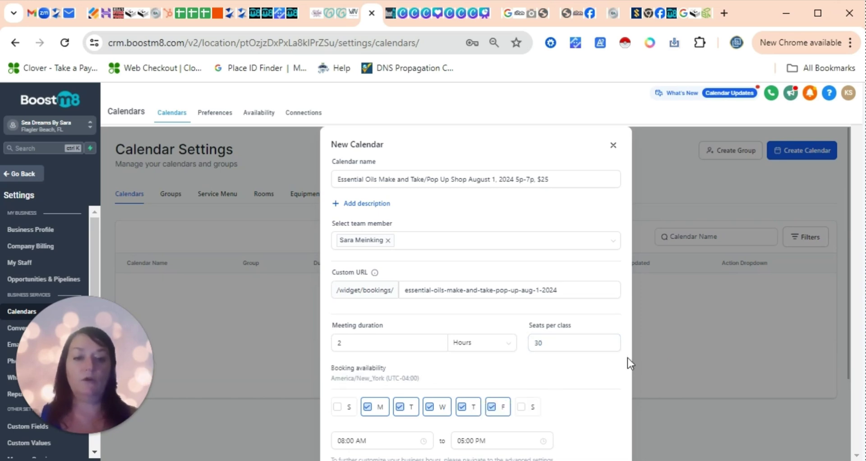
- Mark Monday through Friday as unavailable for the class
scroll(605, 392, "down", 3)
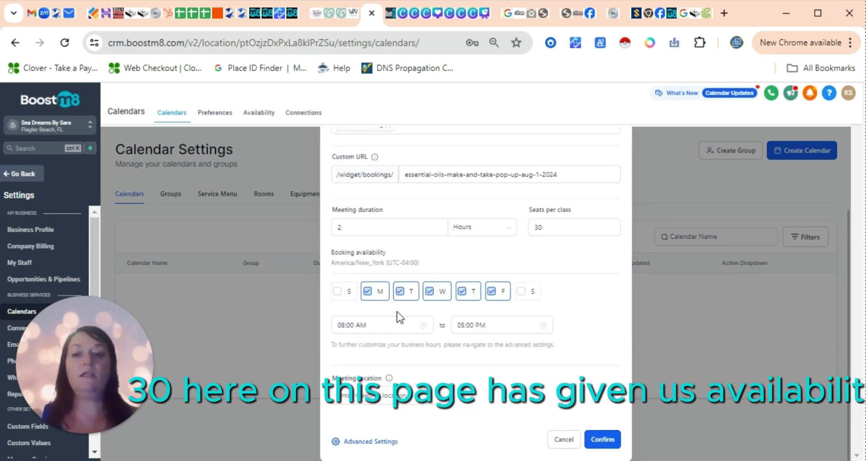
left_click(368, 291)
left_click(400, 291)
left_click(430, 292)
left_click(462, 291)
left_click(491, 292)
- Enter 'Sera Sto' as the meeting location and submit the new calendar
scroll(493, 316, "up", 1)
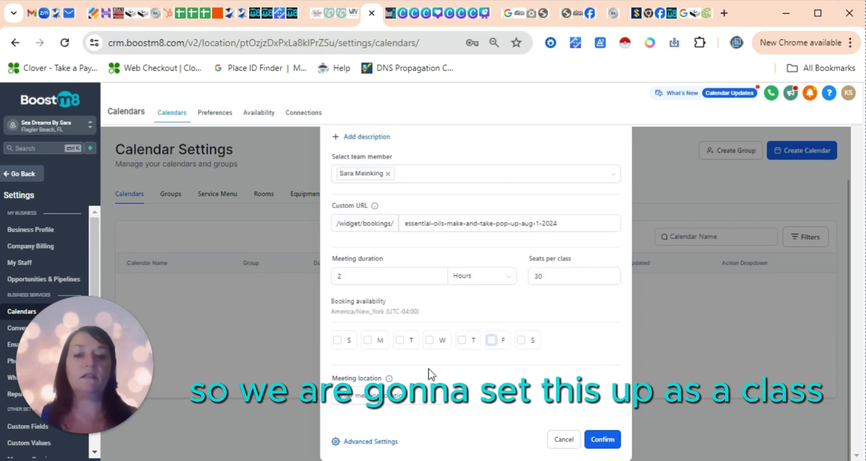
left_click(435, 396)
type("Se")
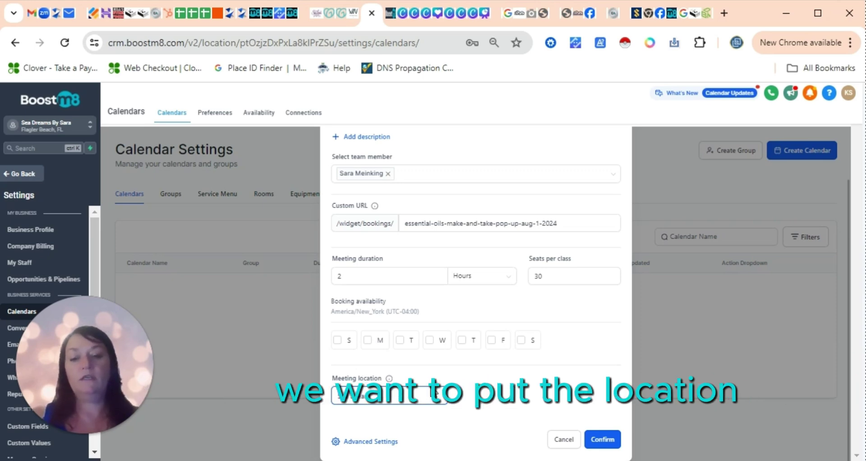
type("ra Store")
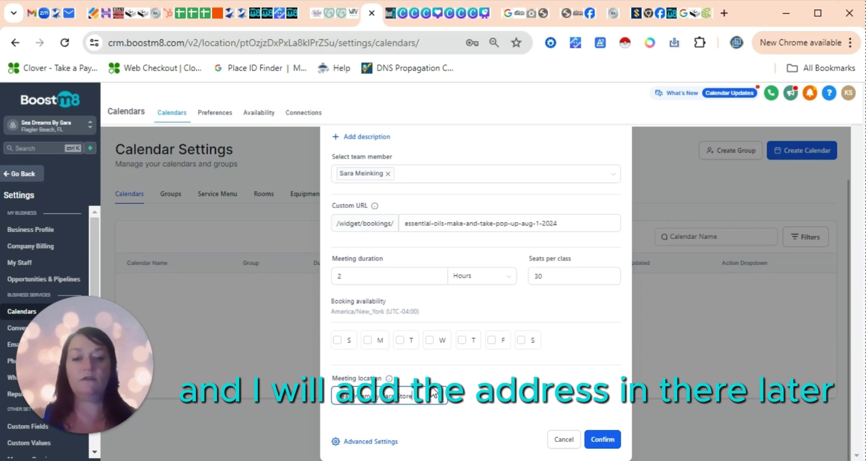
key("Return")
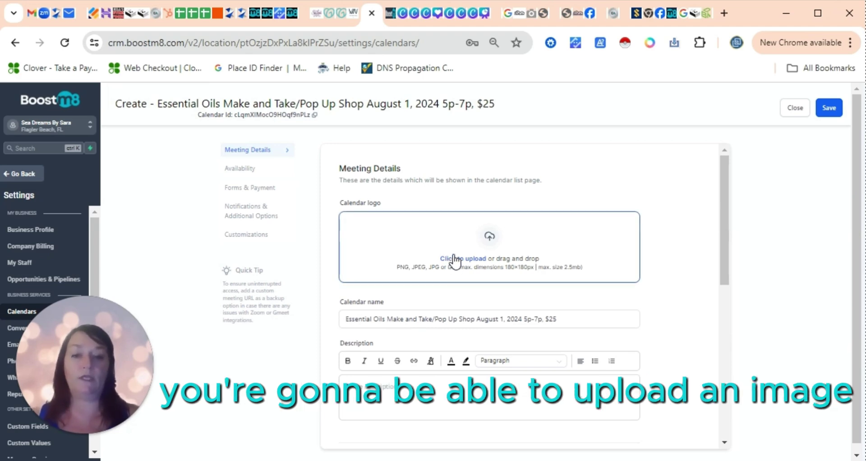
- Upload Retail Merchant Services.jpg as the calendar logo
left_click(519, 250)
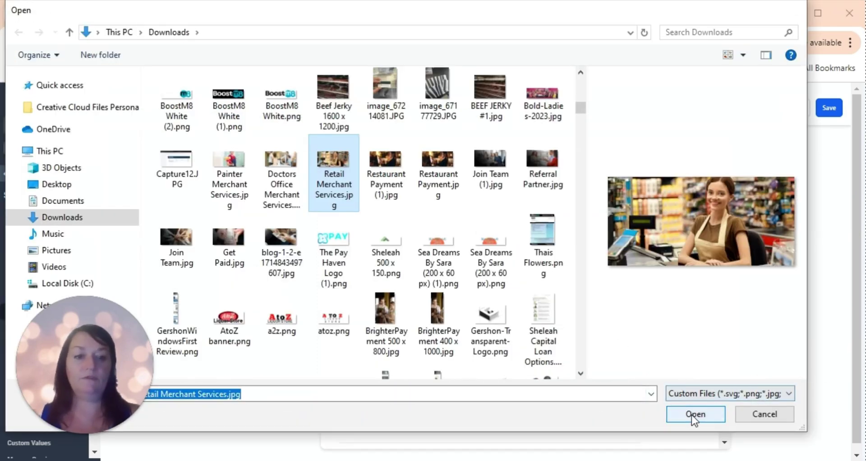
left_click(692, 416)
scroll(433, 235, "down", 2)
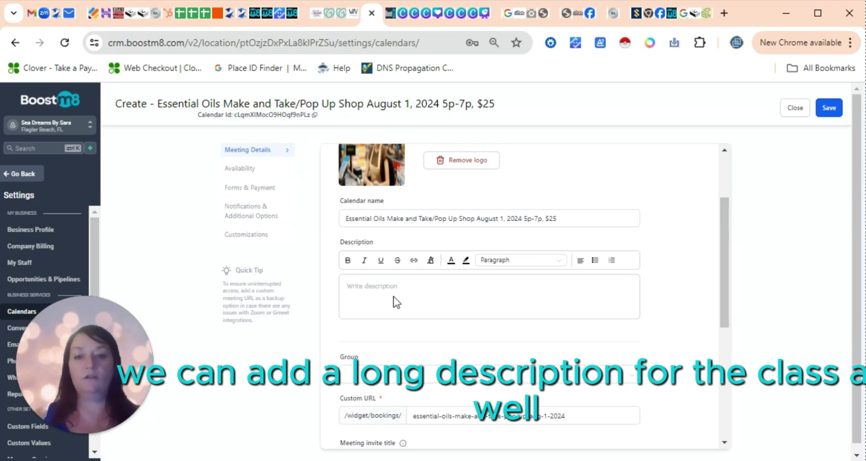
- Fill the Description with the calendar name text, replacing the initially pasted date details
left_click(375, 286)
type("August 1st, 5p-7p, $25")
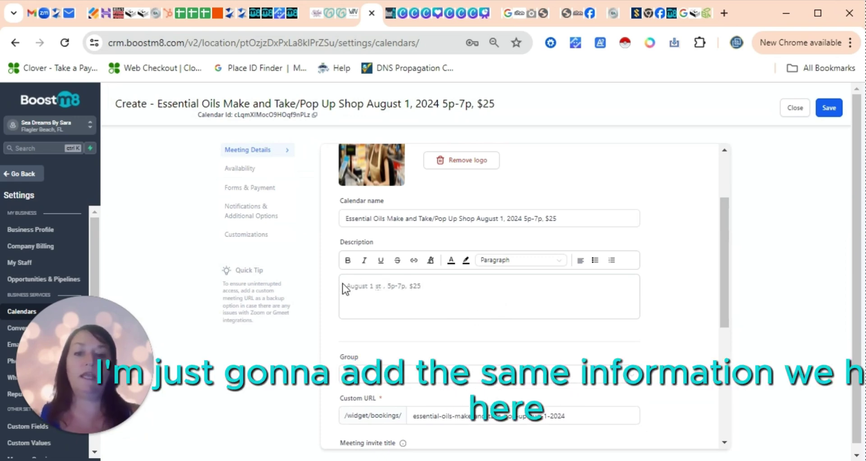
left_click(451, 218)
left_click_drag(565, 215, 342, 217)
key("ctrl+c")
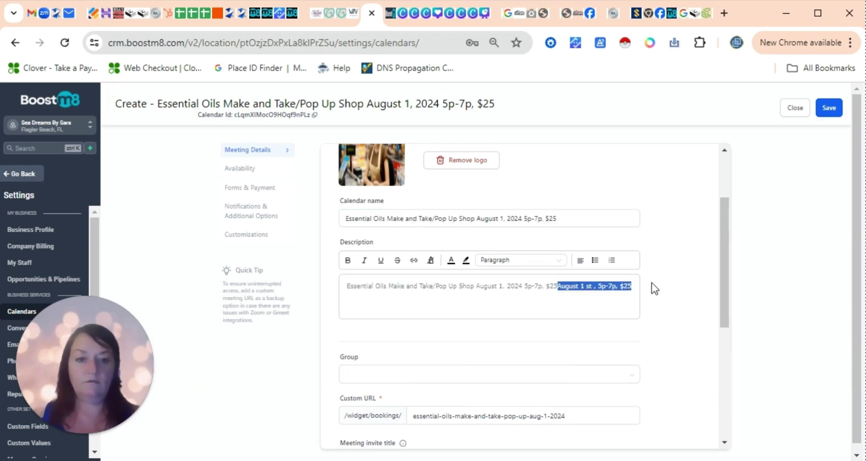
key("BackSpace")
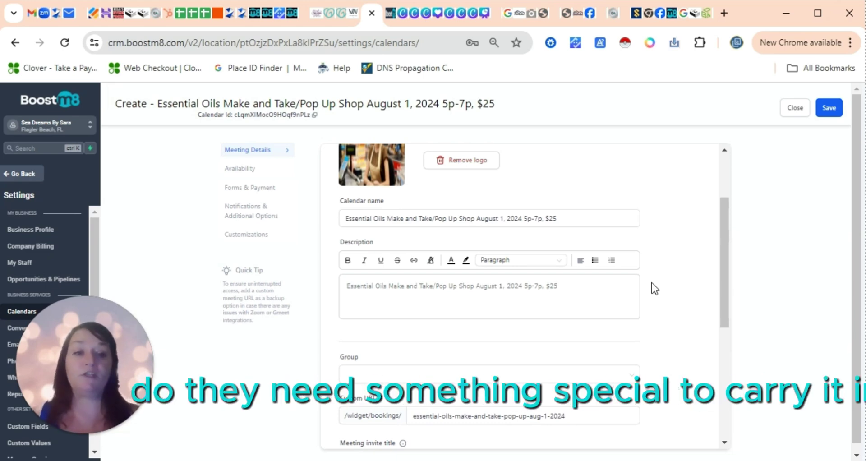
scroll(728, 240, "down", 1)
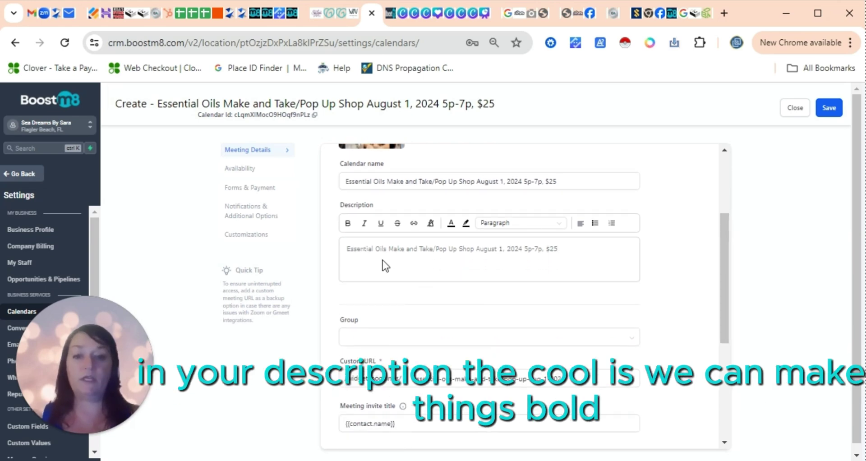
- Bold the description's 'Essential Oils Make and Take', '/Pop Up Shop' and date, time and price text
left_click_drag(434, 248, 346, 249)
left_click(348, 223)
left_click_drag(443, 248, 486, 248)
left_click(349, 223)
left_click_drag(574, 248, 494, 250)
left_click(347, 223)
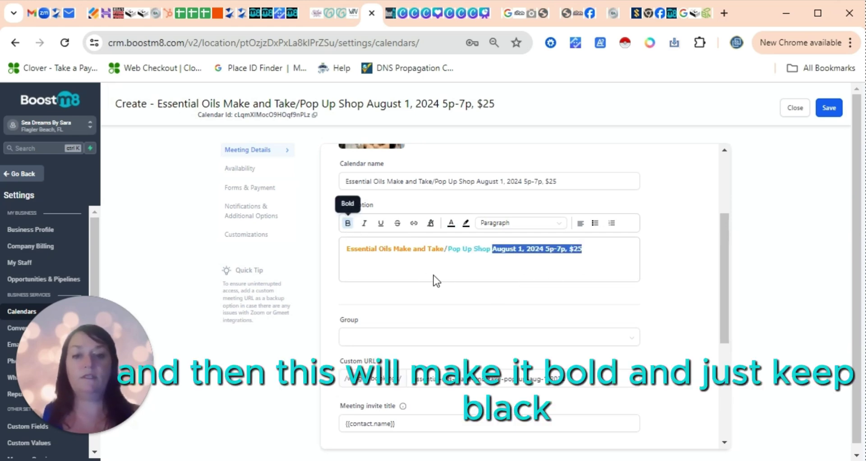
left_click(562, 280)
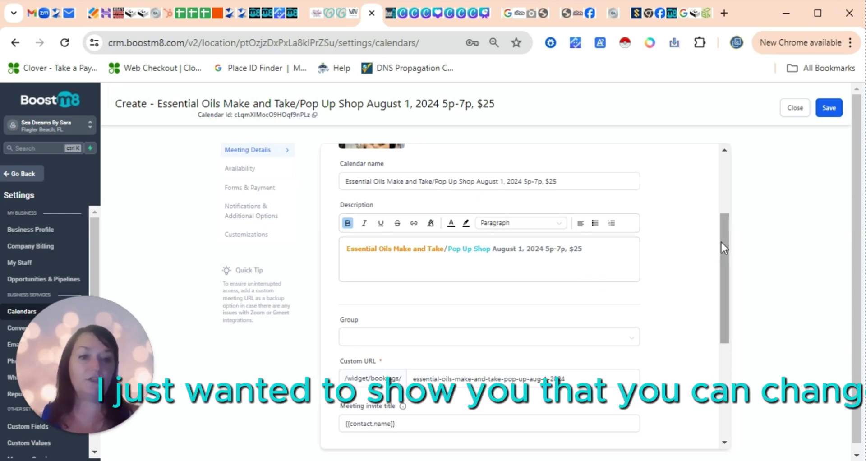
- Add the class name, date and time after {{contact.name}} in the meeting invite title, dropping '$25'
scroll(724, 244, "down", 4)
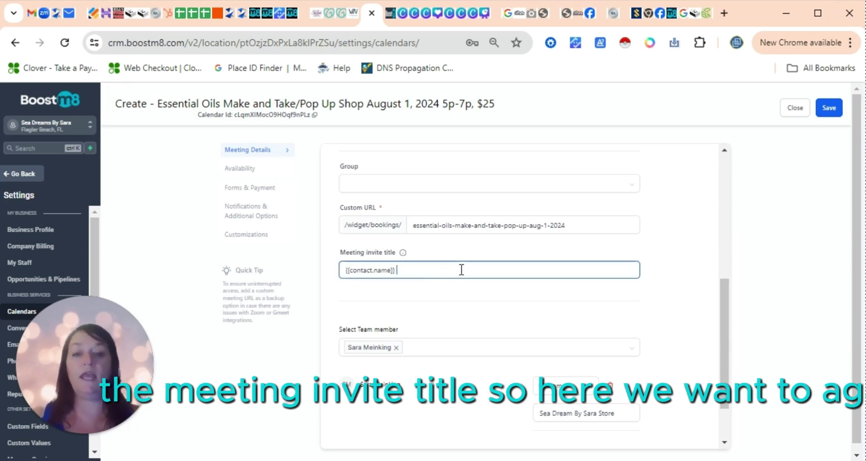
key("ctrl+v")
left_click_drag(619, 270, 598, 273)
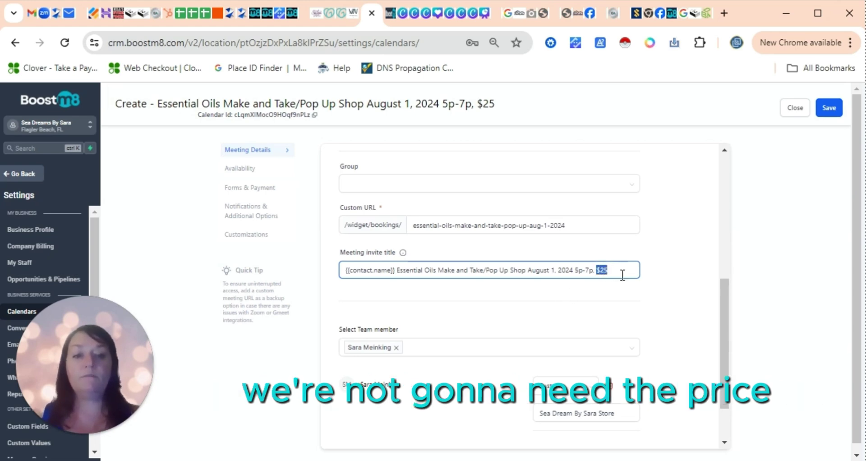
key("BackSpace")
key("BackSpace")
key("BackSpace")
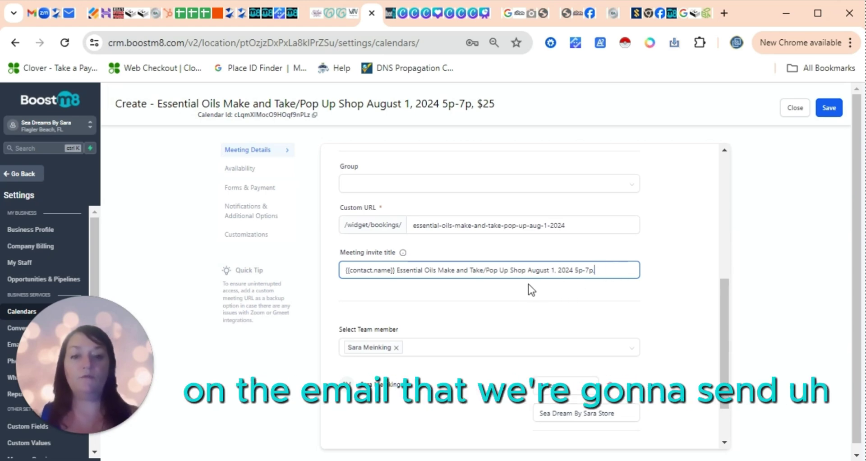
left_click(521, 299)
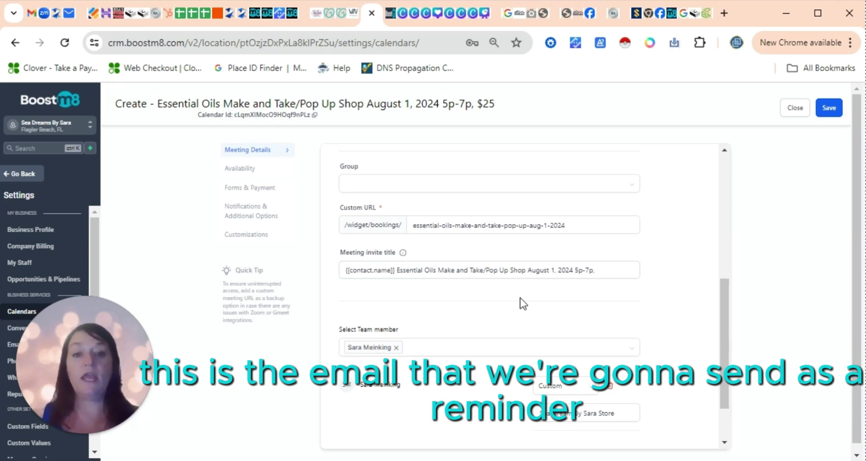
left_click_drag(729, 313, 731, 374)
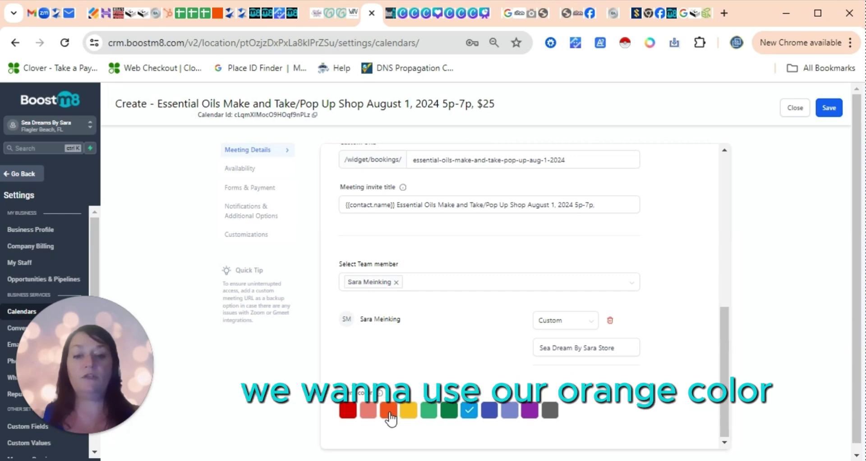
scroll(719, 395, "up", 1)
left_click_drag(718, 397, 716, 234)
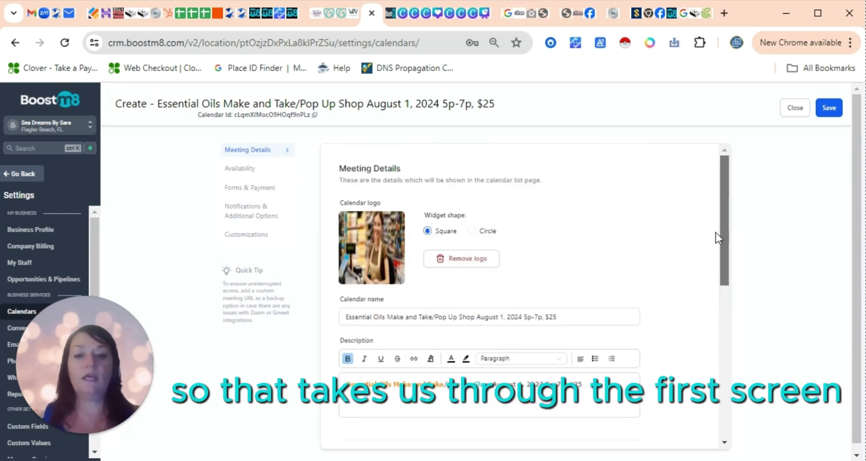
- Add date-specific hours for August 1, 2024, from 05:00 PM to 07:00 PM
left_click(238, 170)
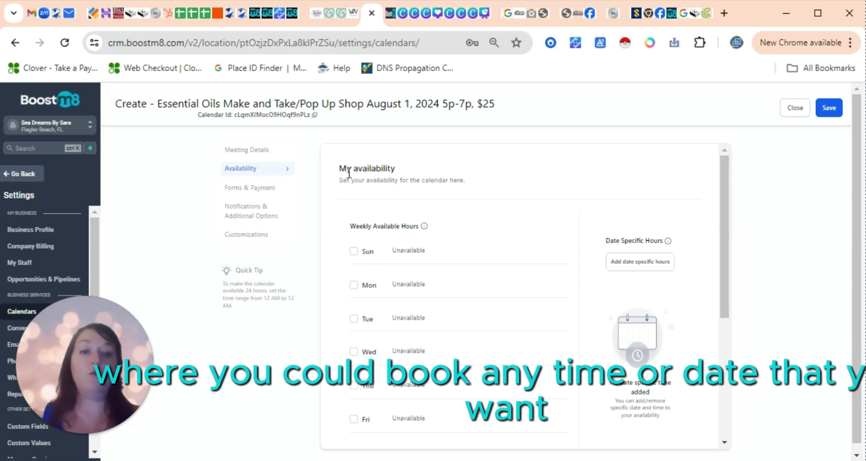
left_click(638, 263)
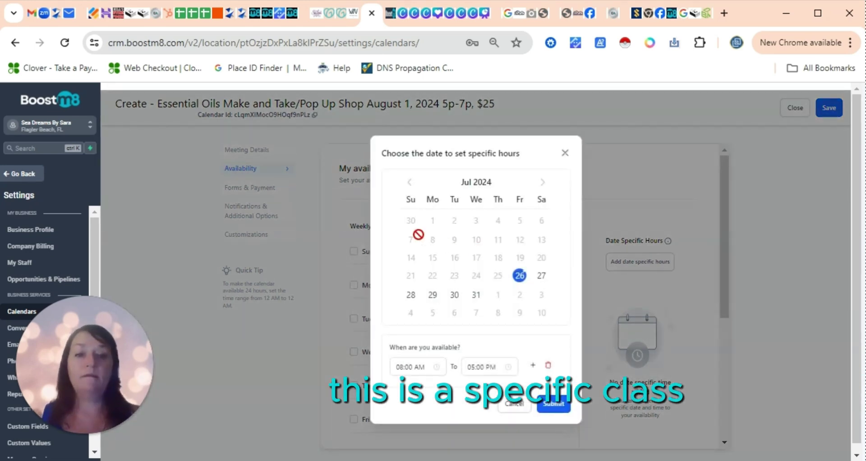
left_click(542, 182)
left_click(497, 220)
left_click(403, 367)
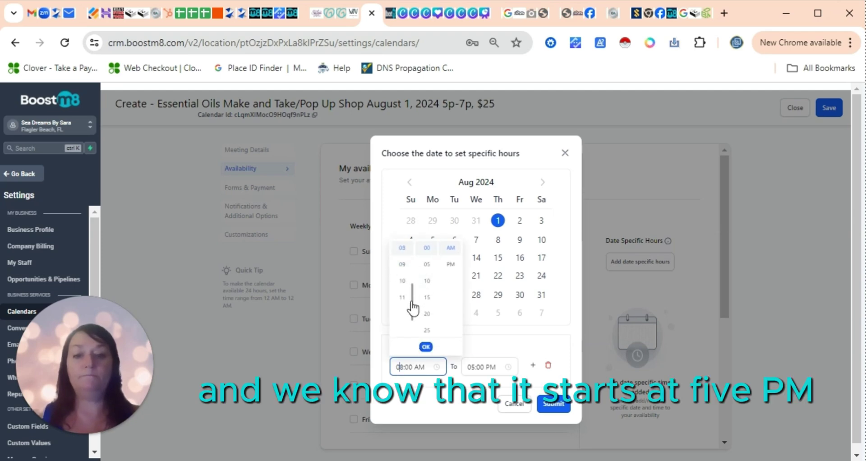
left_click(492, 366)
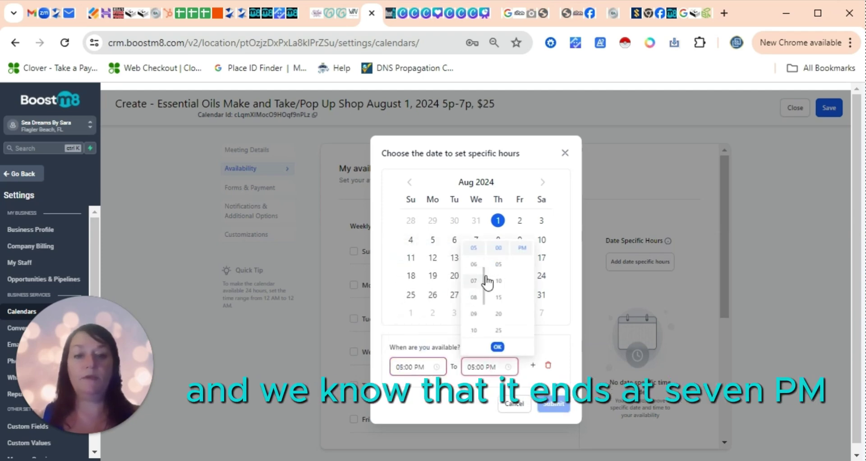
left_click(473, 281)
left_click(497, 346)
left_click(553, 404)
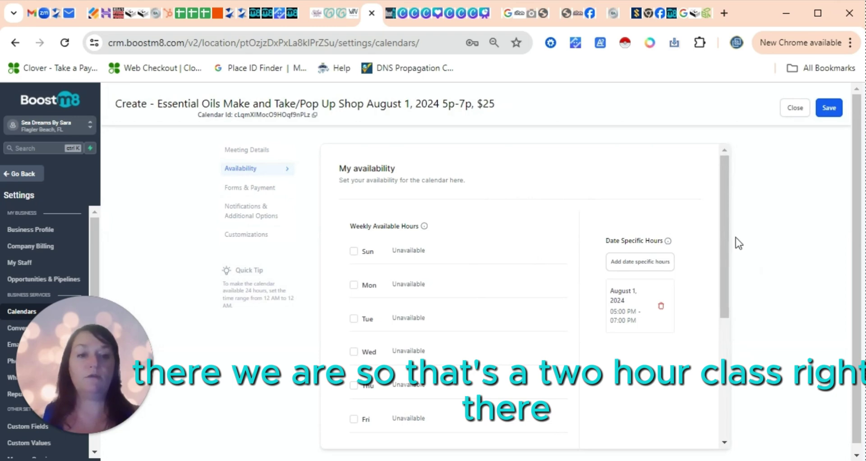
left_click_drag(727, 234, 731, 286)
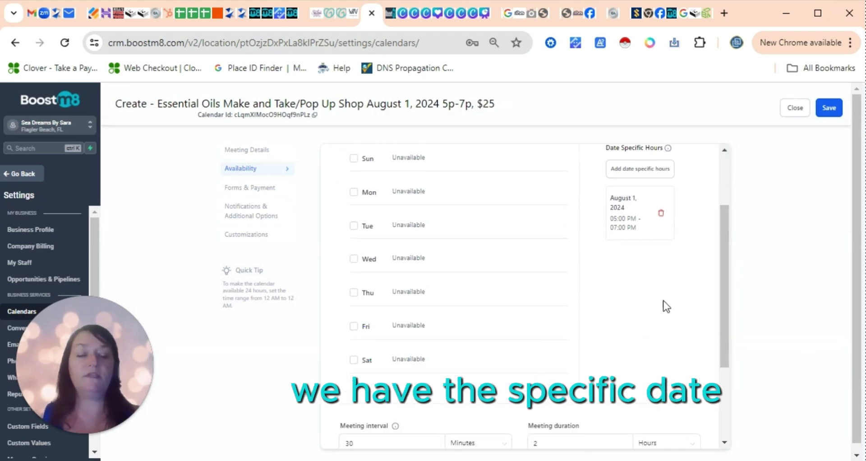
scroll(542, 307, "down", 3)
- Set the meeting interval to 2 Hours
left_click(361, 314)
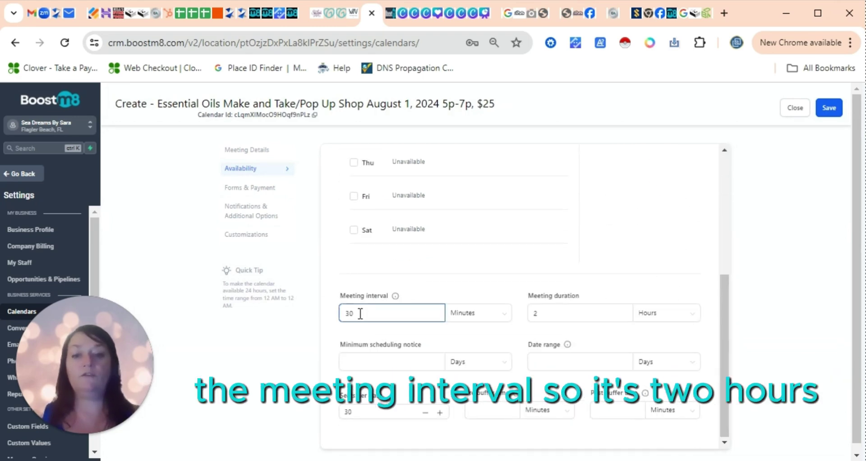
type("2")
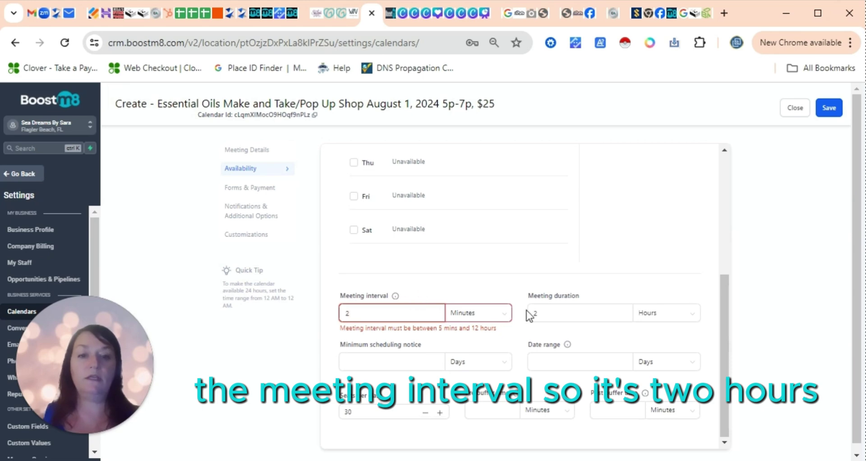
left_click(466, 313)
left_click(458, 355)
left_click(545, 313)
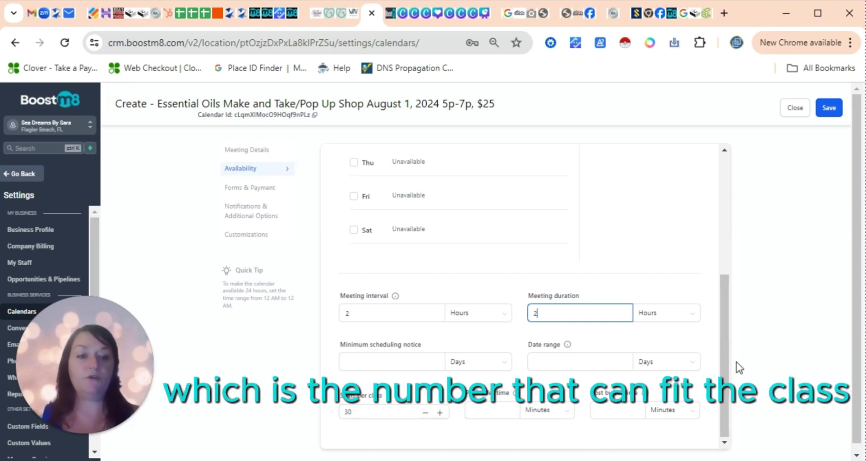
left_click_drag(726, 368, 725, 265)
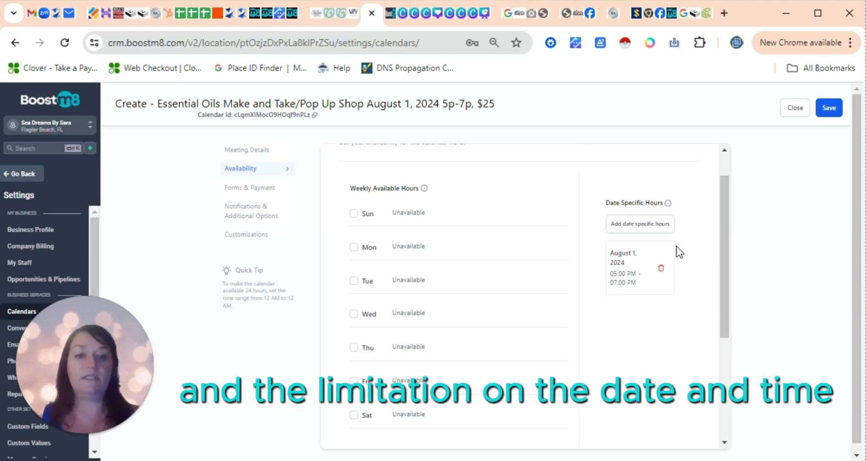
left_click_drag(725, 236, 726, 384)
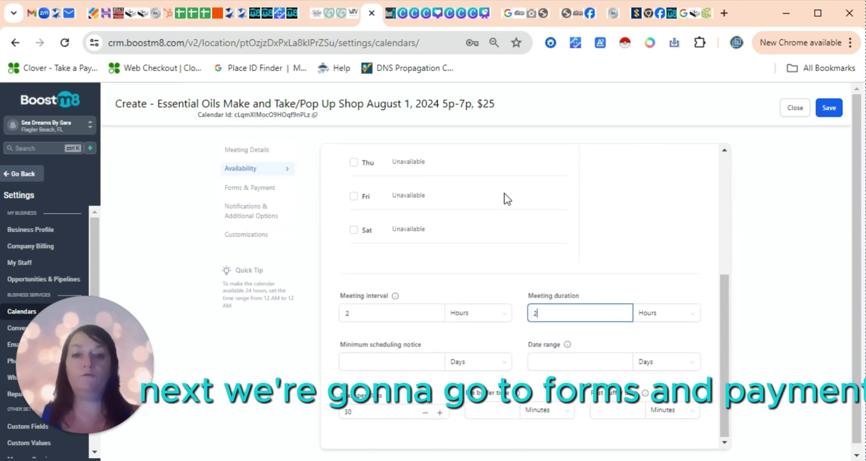
scroll(706, 280, "up", 5)
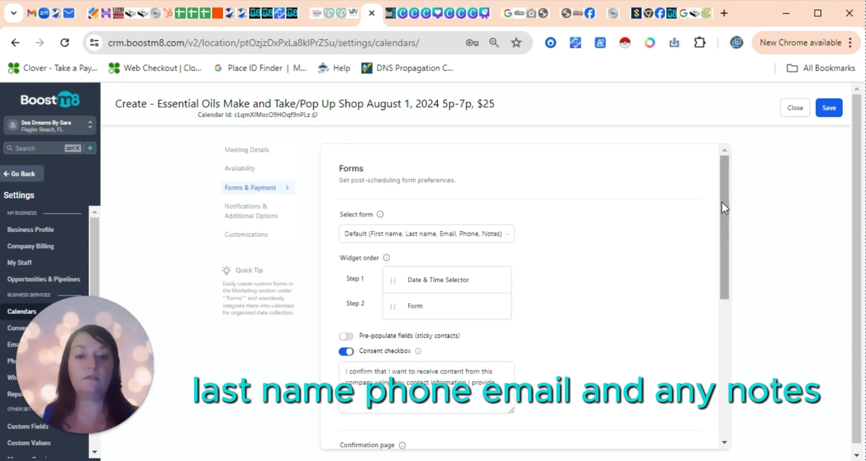
scroll(721, 201, "down", 3)
- Enable pre-fill for returning contacts, change 'this company' in the consent text to 'Sea Dreams By Sara', and edit the thank-you message
left_click(345, 208)
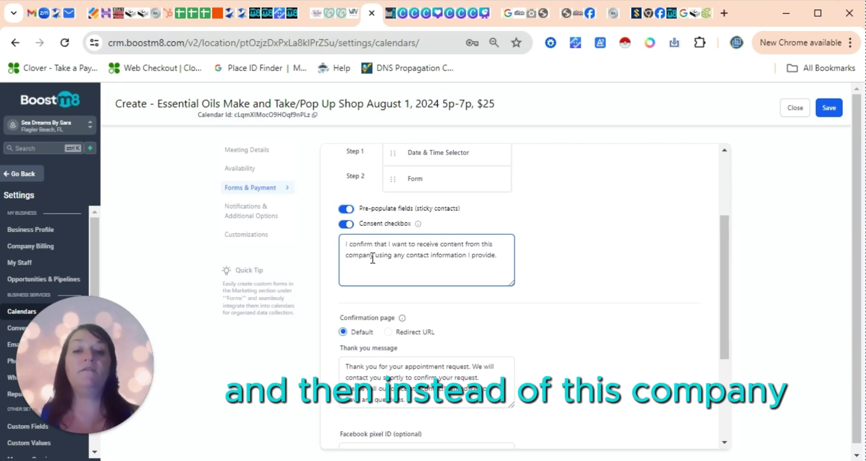
left_click_drag(373, 256, 479, 242)
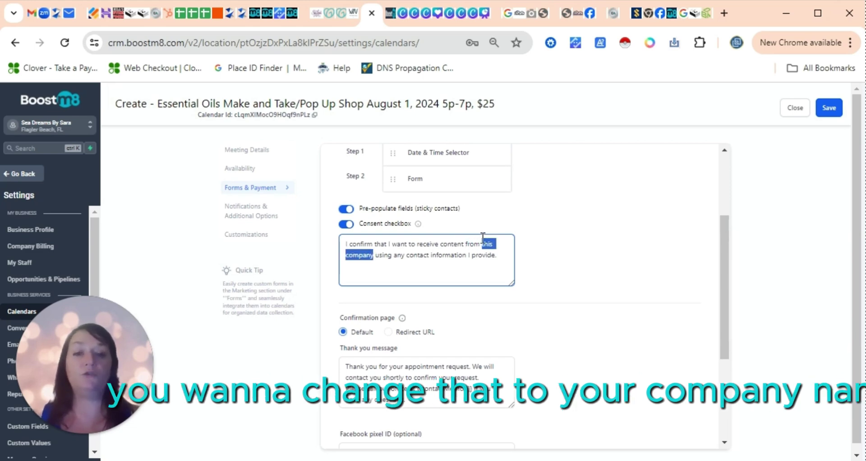
type("Sea Dreams By Sara")
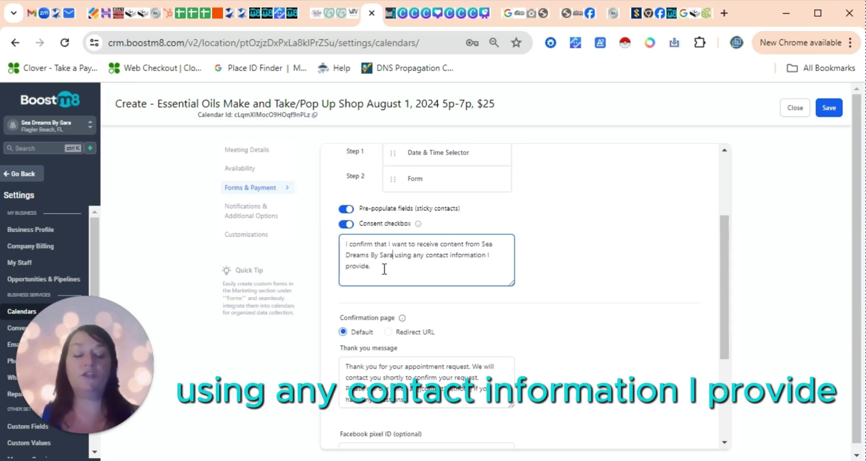
left_click(551, 273)
left_click_drag(719, 261, 722, 321)
left_click(446, 232)
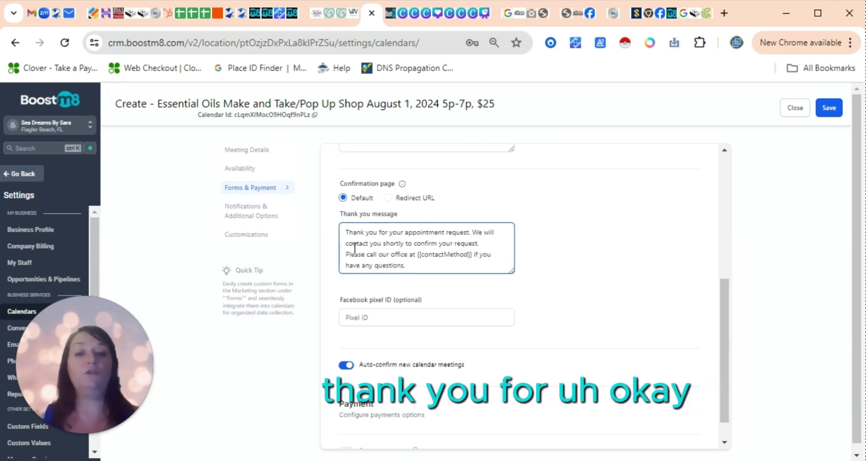
- Rewrite the thank-you message to 'You are now registered for' plus the class name and 'We look forward to seeing you in the class.'
left_click_drag(470, 233, 345, 232)
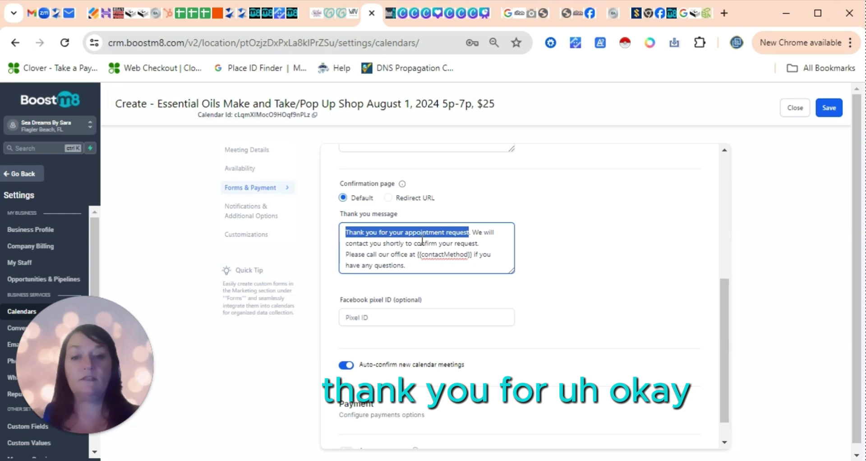
key("BackSpace")
type("You are now registered for")
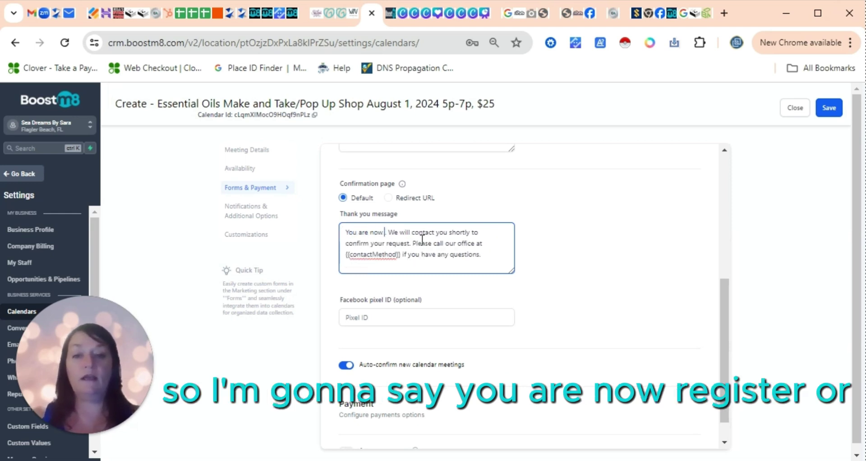
type("Essential Oils Make and Take/Pop Up Shop August 1, 2024 5p-7p, $25")
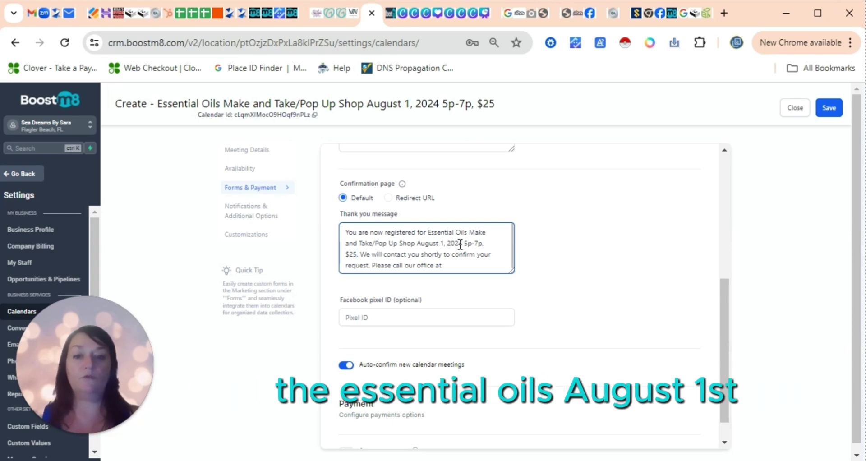
left_click_drag(359, 255, 501, 266)
key("BackSpace")
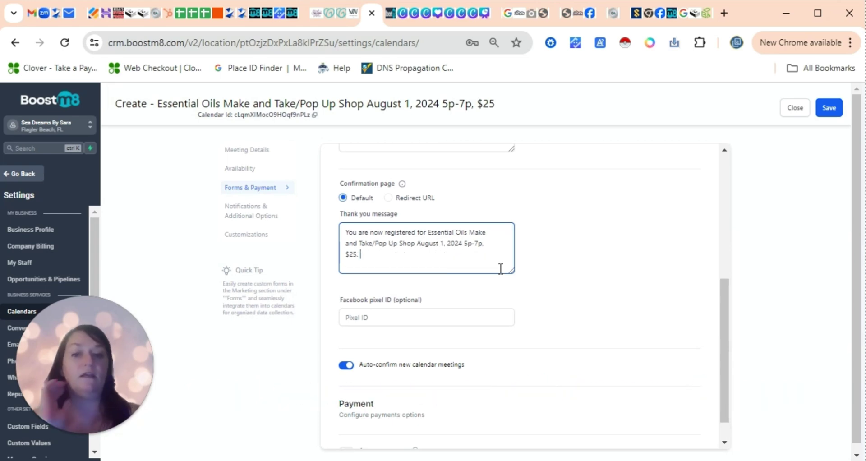
type("W eldo")
key("BackSpace")
key("BackSpace")
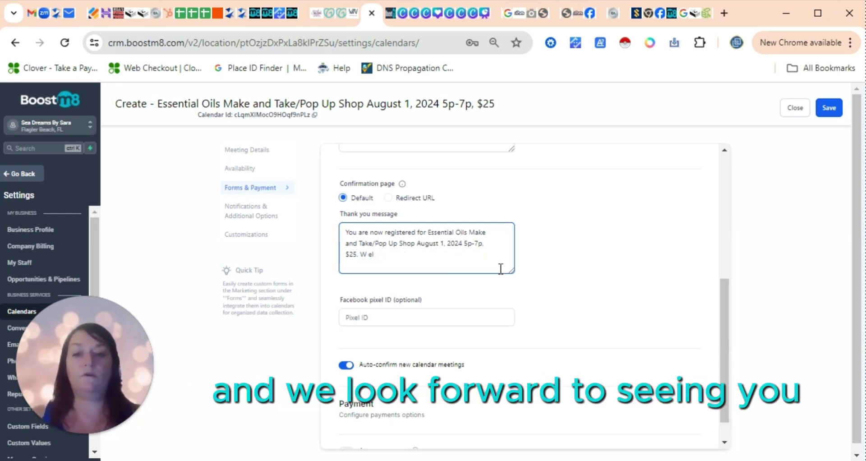
type("e look forward to seeing you")
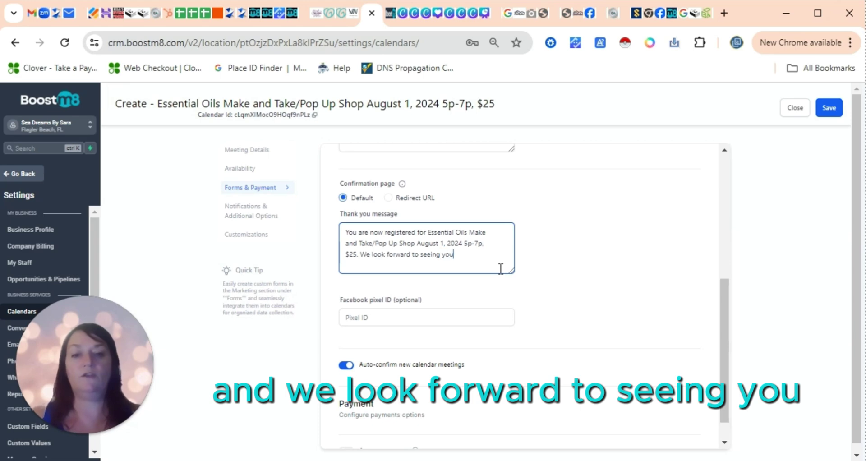
type(" a")
key("BackSpace")
type("in the class.")
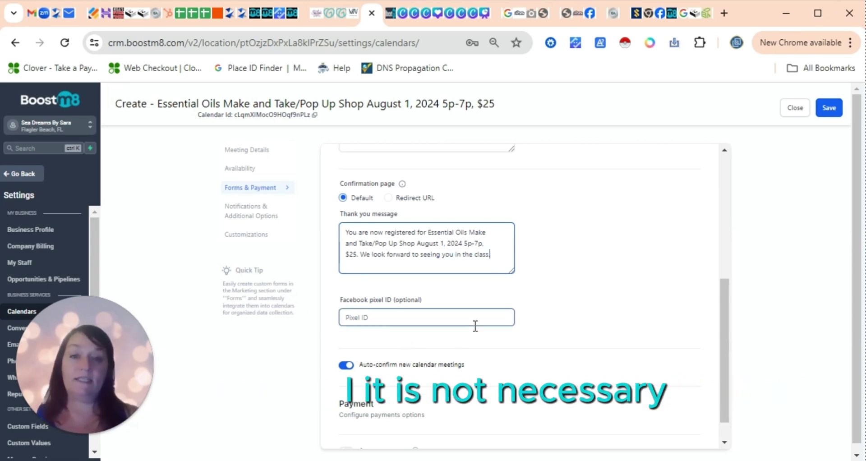
- Try enabling payments, then open Notifications & Additional Options
scroll(540, 312, "down", 1)
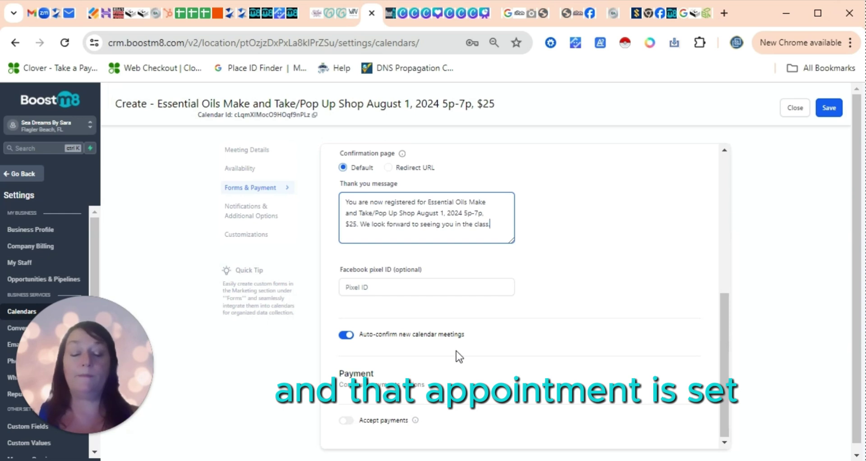
left_click(347, 421)
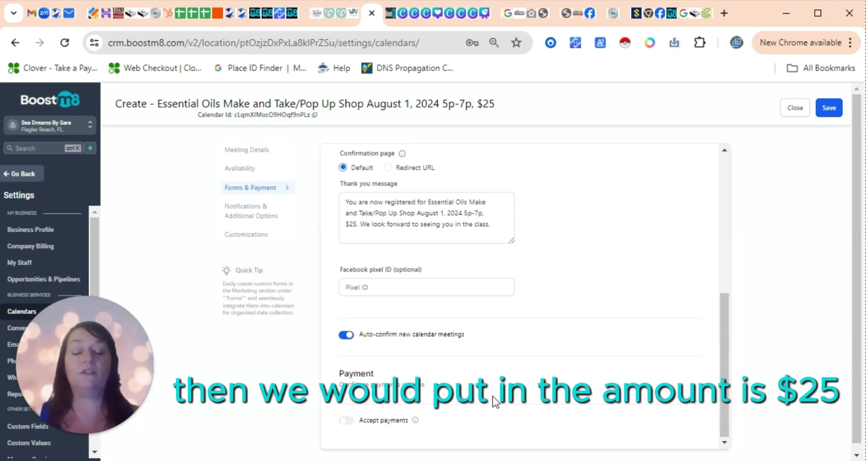
left_click(234, 212)
left_click_drag(726, 333, 720, 155)
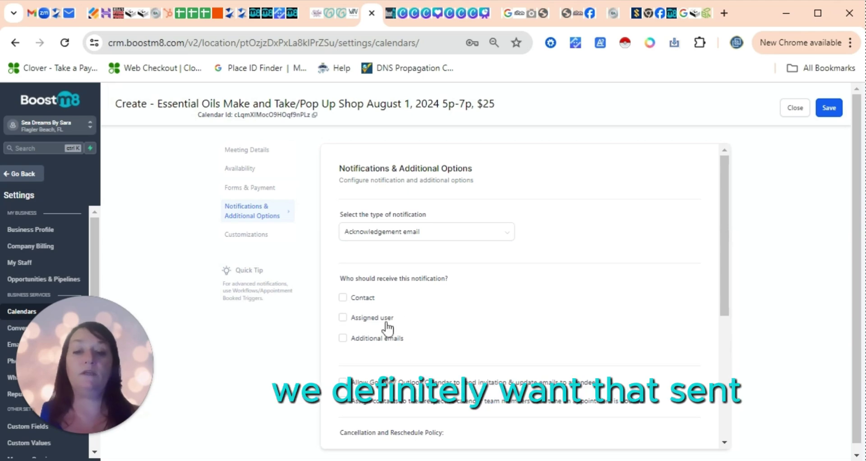
- Send notifications to the Contact; briefly try an additional alert email, then uncheck Additional emails
left_click(342, 297)
left_click_drag(725, 224, 725, 276)
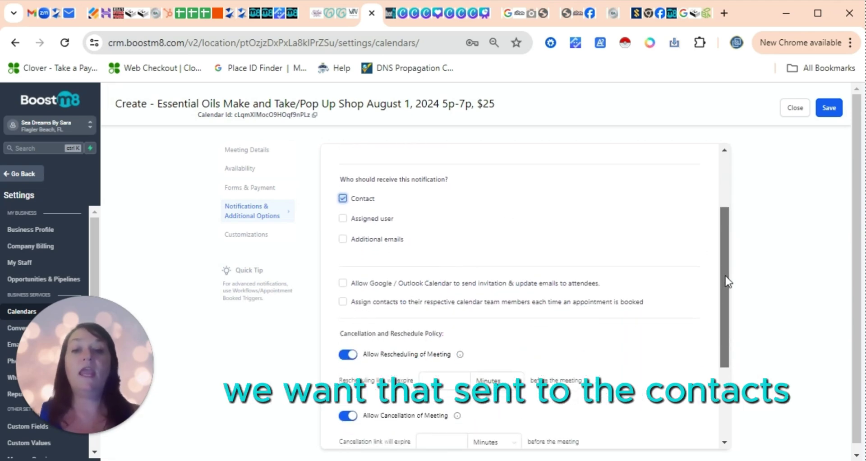
left_click(342, 238)
left_click(384, 283)
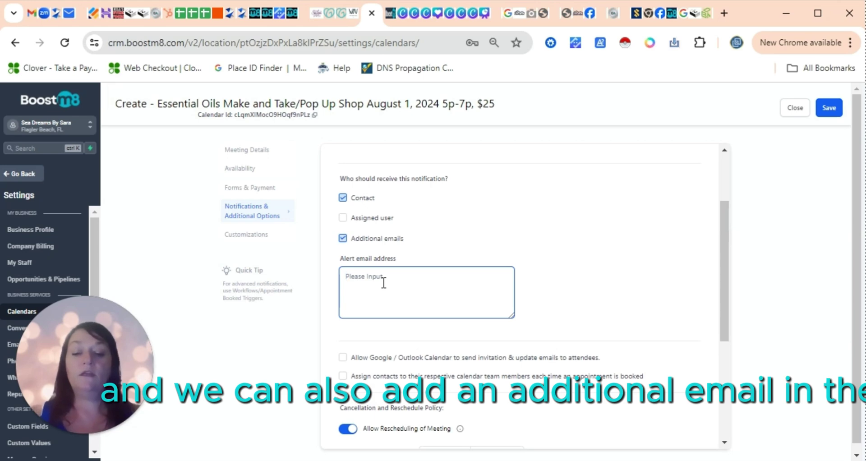
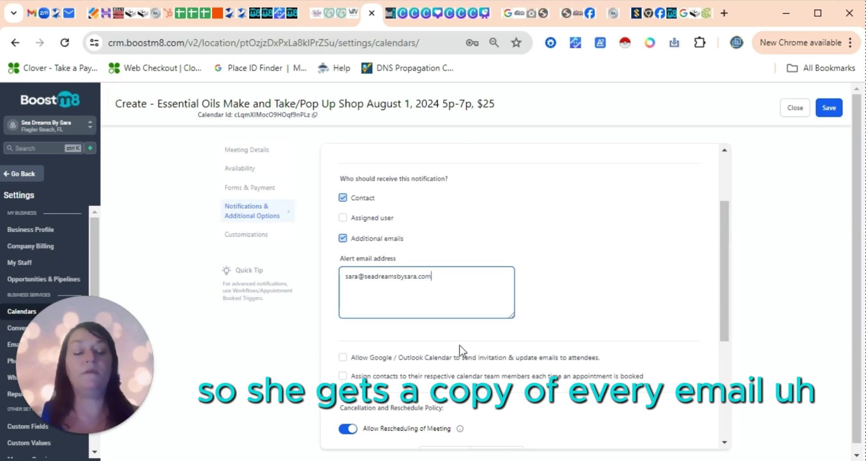
left_click(573, 312)
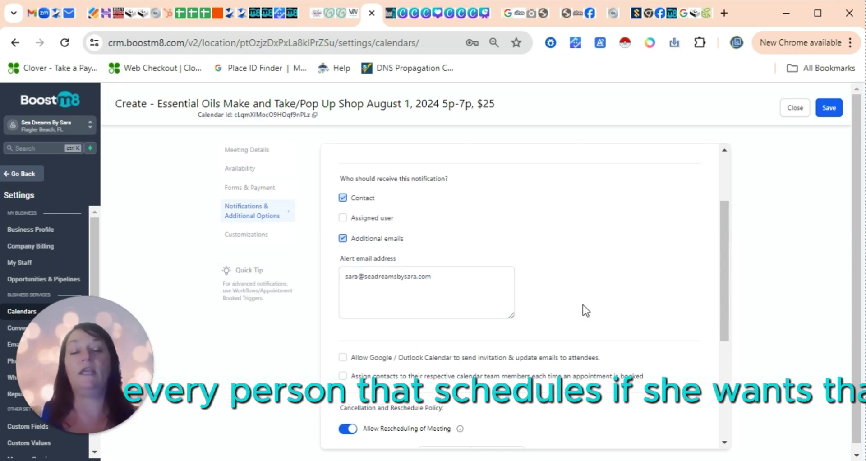
left_click(448, 286)
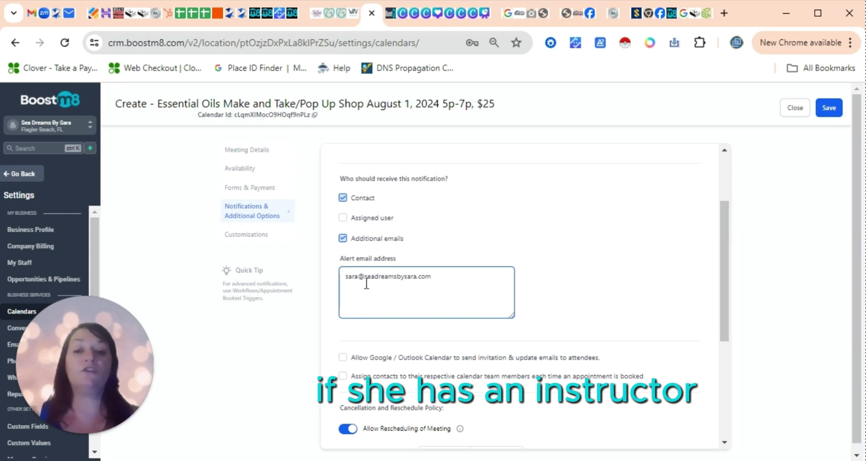
left_click_drag(358, 278, 338, 276)
type("instructor1")
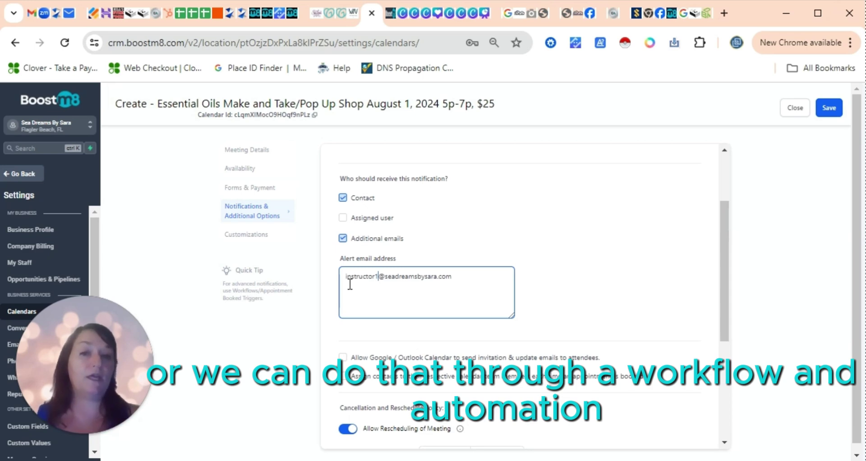
left_click(342, 239)
- Switch off Allow Rescheduling and Allow Cancellation of Meeting
left_click_drag(723, 239, 719, 275)
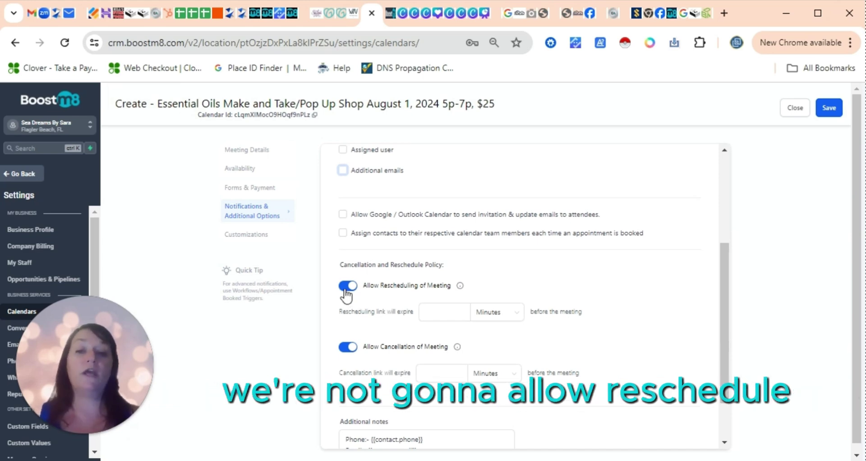
left_click(346, 289)
left_click(346, 306)
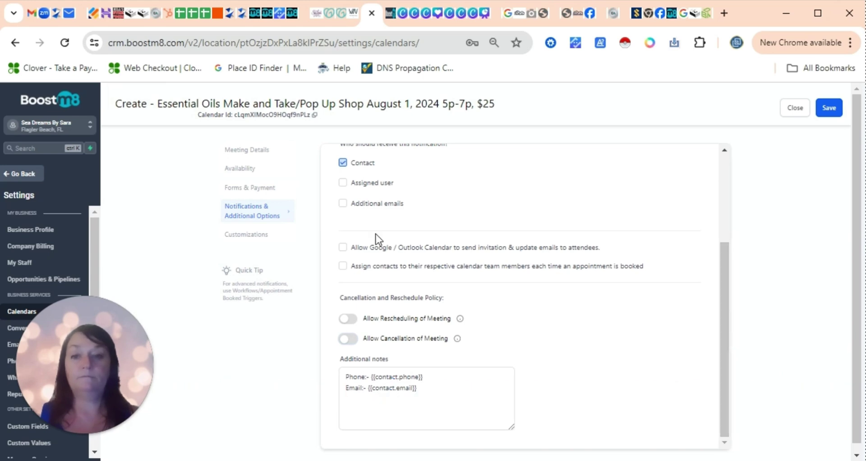
left_click_drag(727, 381, 721, 424)
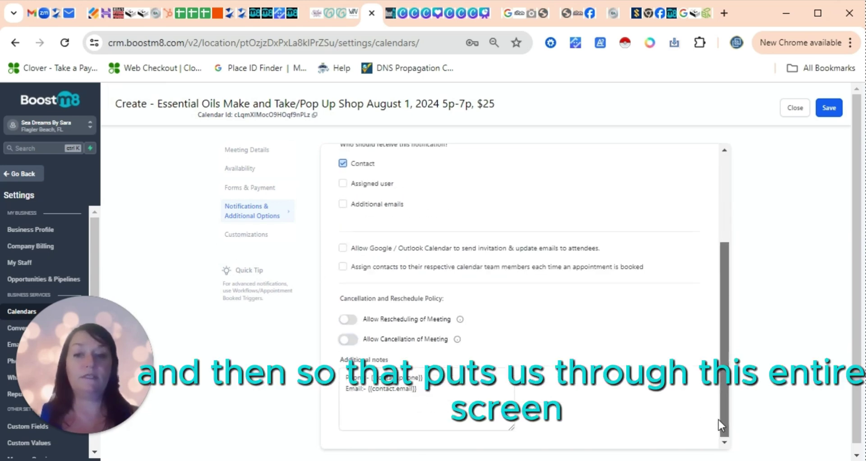
- In Customizations, upload Boostm8.JPG from Downloads as the Calendar Cover Image
left_click(239, 235)
scroll(726, 231, "up", 3)
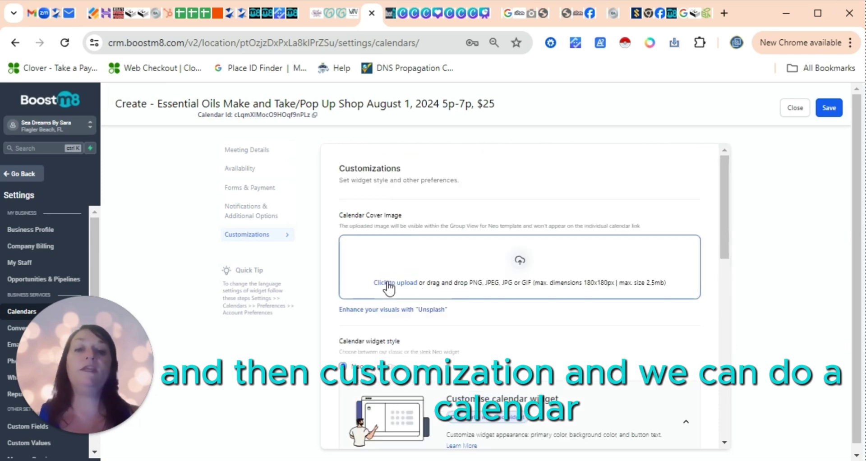
left_click(393, 285)
left_click(439, 123)
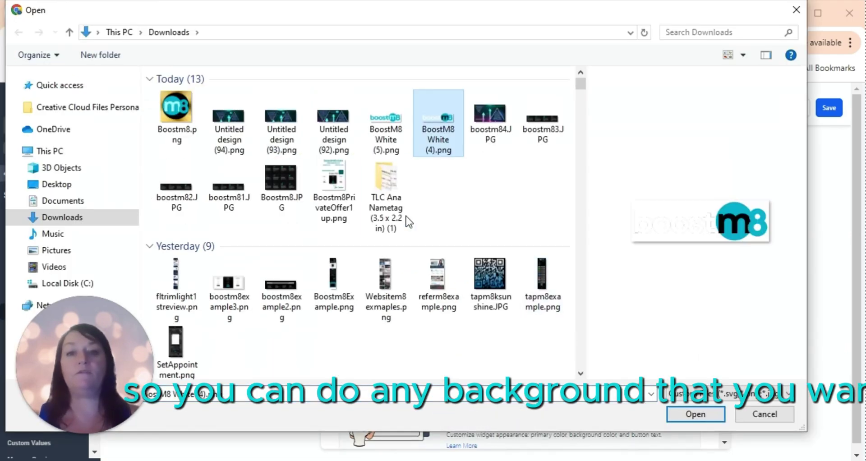
left_click(269, 175)
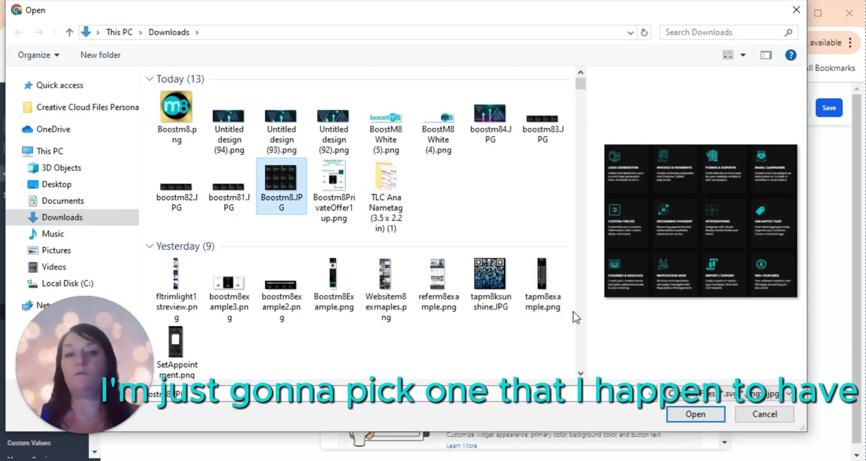
left_click(690, 411)
left_click_drag(725, 178, 725, 244)
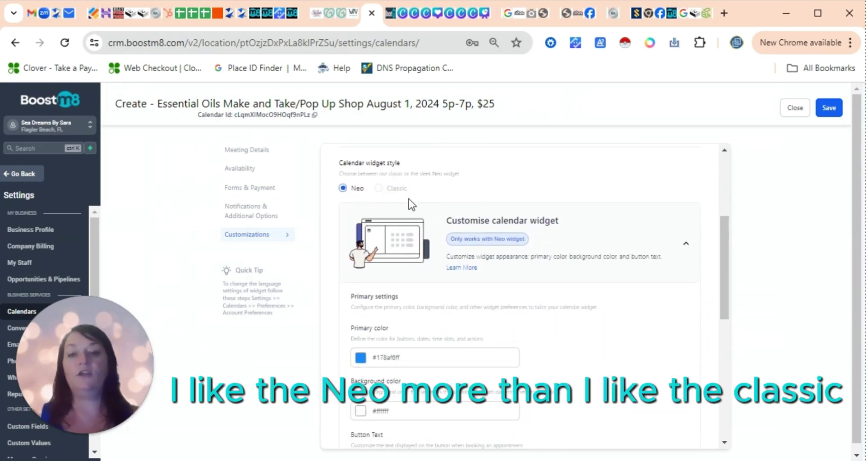
- Set the primary colour to orange #F68E17FF and the background to turquoise #07B2E5FF
left_click_drag(727, 255, 727, 291)
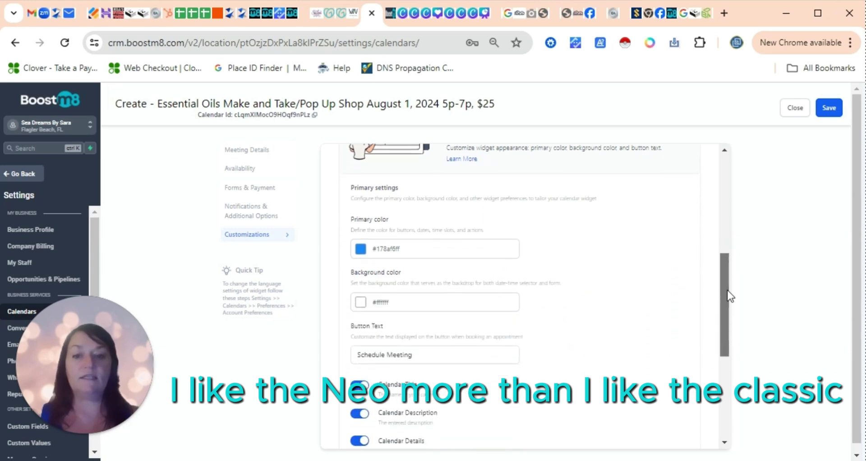
left_click(360, 252)
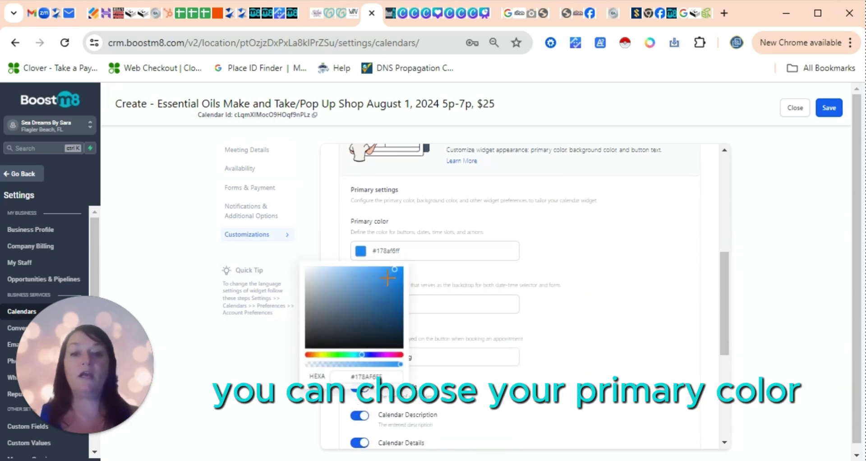
left_click_drag(362, 357, 316, 358)
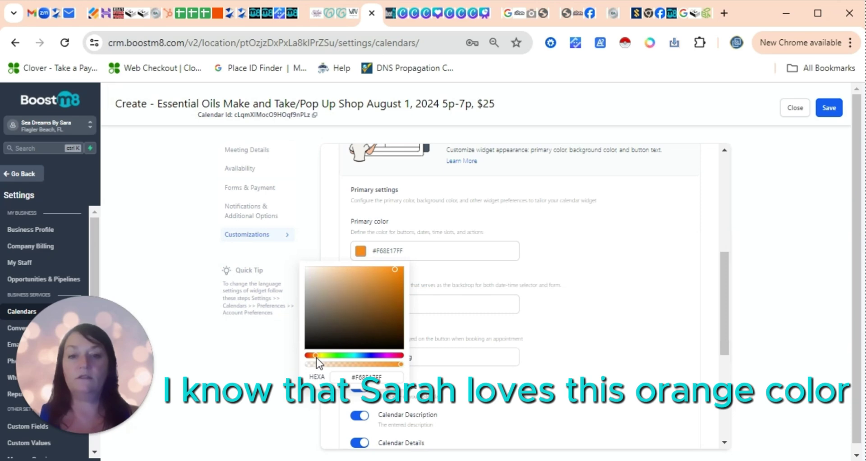
left_click(558, 290)
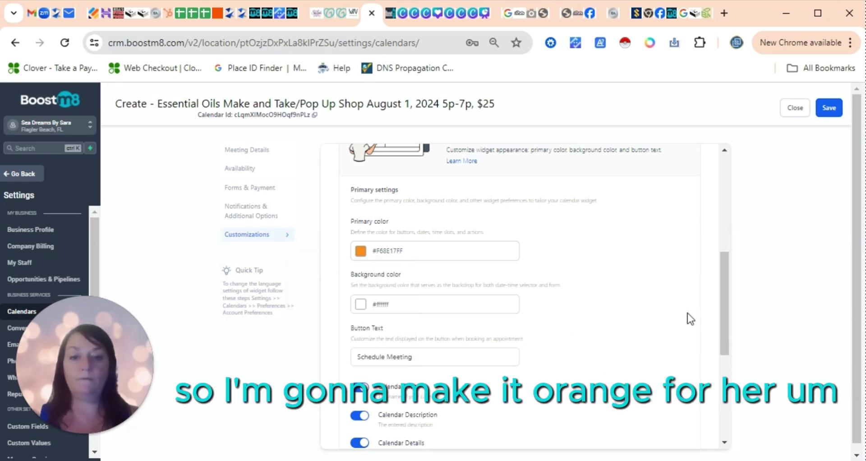
scroll(672, 323, "down", 1)
left_click(360, 264)
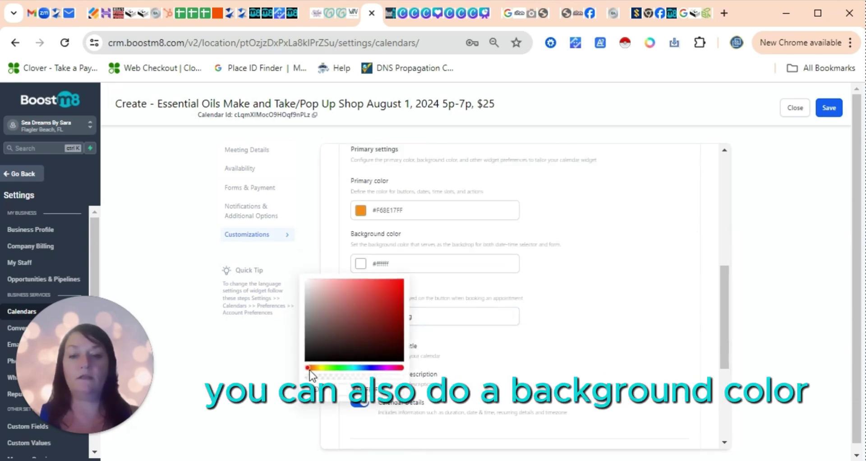
left_click_drag(311, 370, 354, 372)
- Change the button text from 'Schedule Meeting' to 'Reserve Your Seat'
left_click(332, 313)
type("Schedule Meeting")
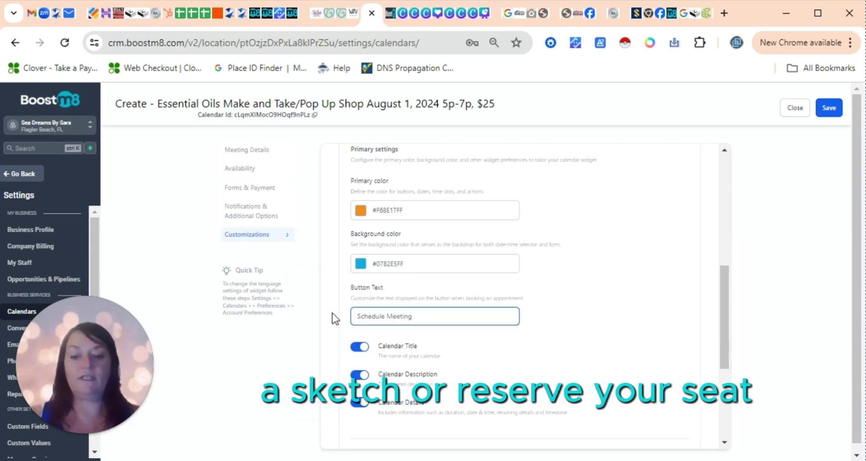
key("ctrl+a")
key("BackSpace")
type("Reserv")
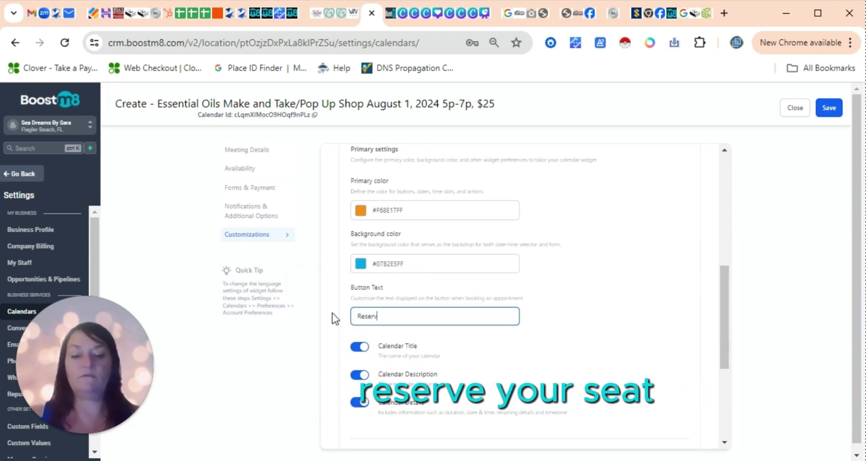
type("e Your Seat")
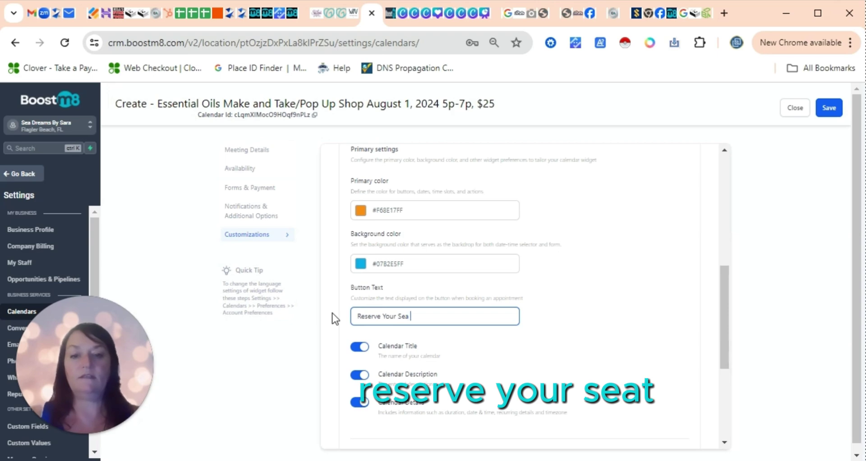
left_click(332, 313)
left_click_drag(725, 304, 718, 369)
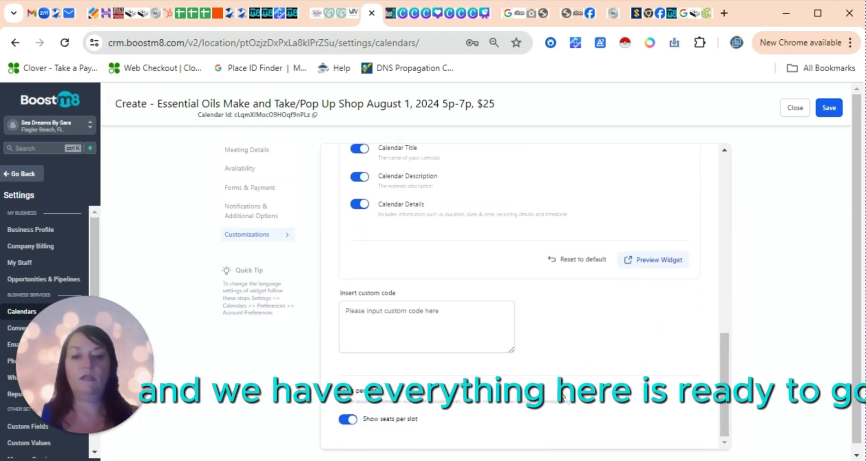
- Preview the turquoise-and-orange widget, step back one month, then return to the settings tab
left_click(654, 262)
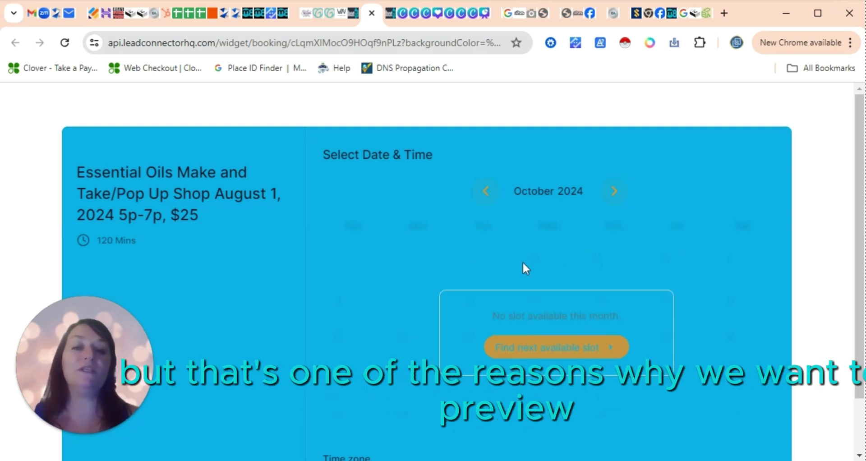
left_click(485, 193)
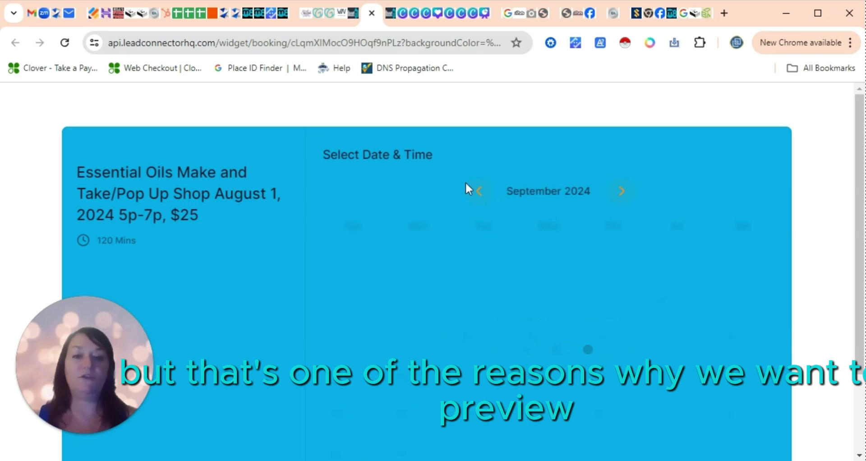
left_click(354, 14)
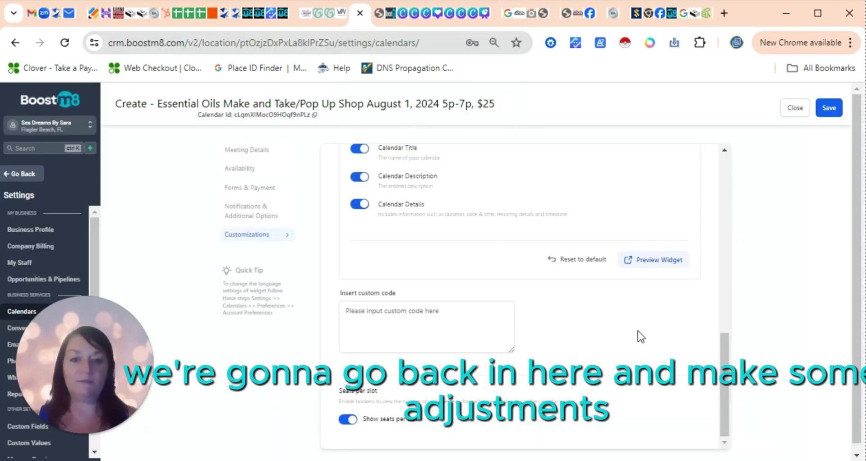
- Recolour the widget with sand #E8D1B6FF and dark blue #057EA3FF
scroll(485, 303, "up", 5)
left_click(361, 256)
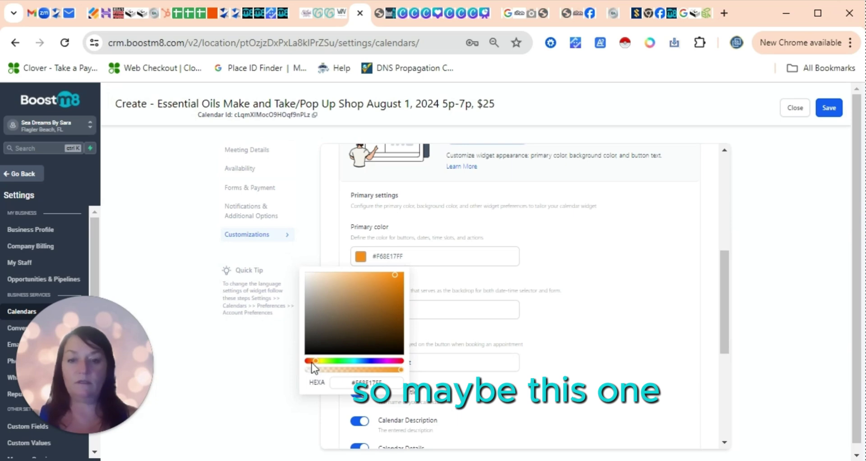
left_click_drag(397, 277, 326, 278)
left_click(508, 334)
left_click(367, 316)
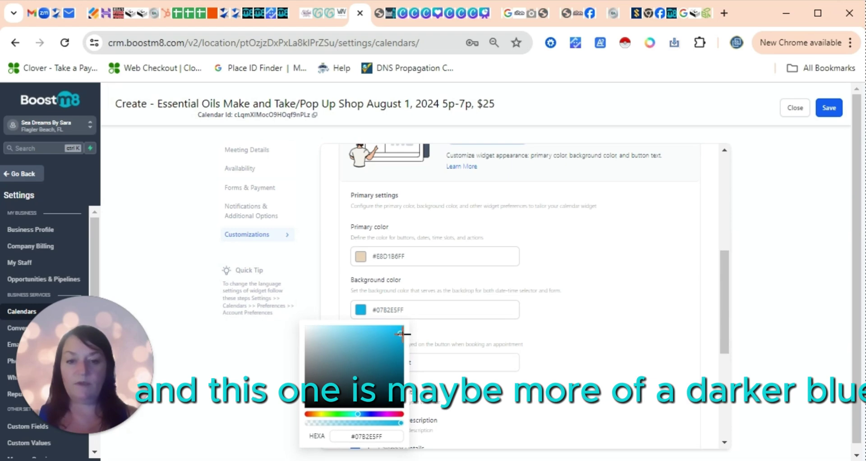
left_click_drag(400, 333, 400, 355)
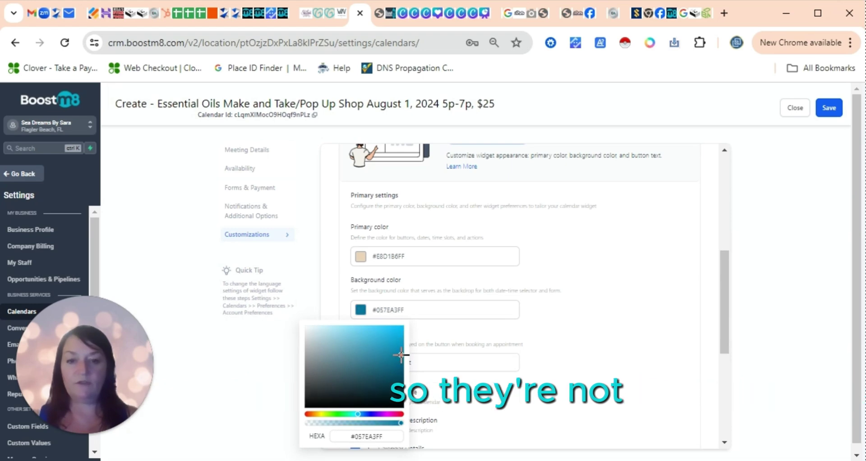
left_click(640, 360)
left_click_drag(730, 306, 729, 195)
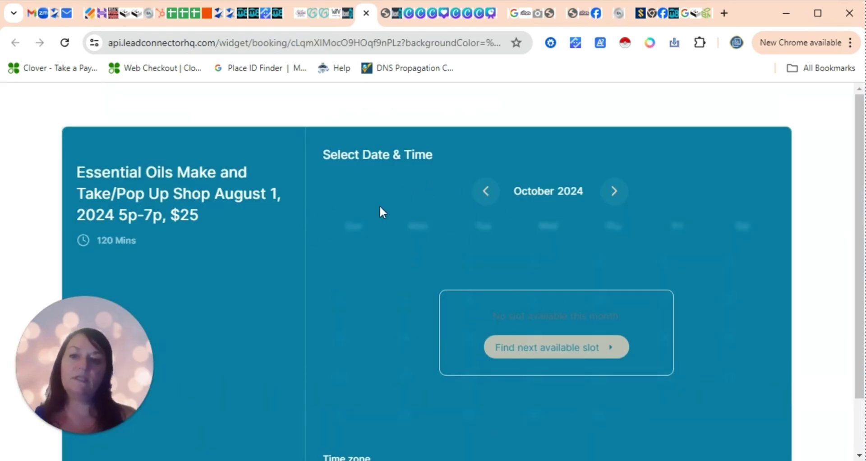
- Check the recoloured widget preview at August 2024, then save the calendar
left_click(487, 192)
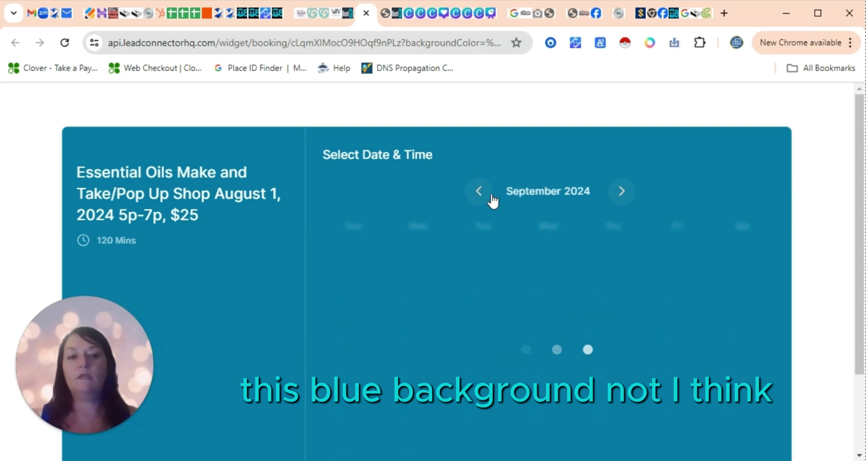
left_click(484, 193)
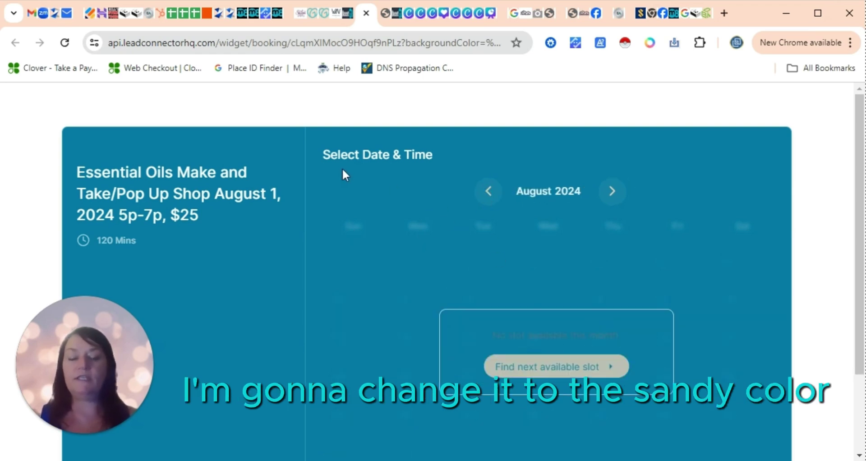
left_click(350, 14)
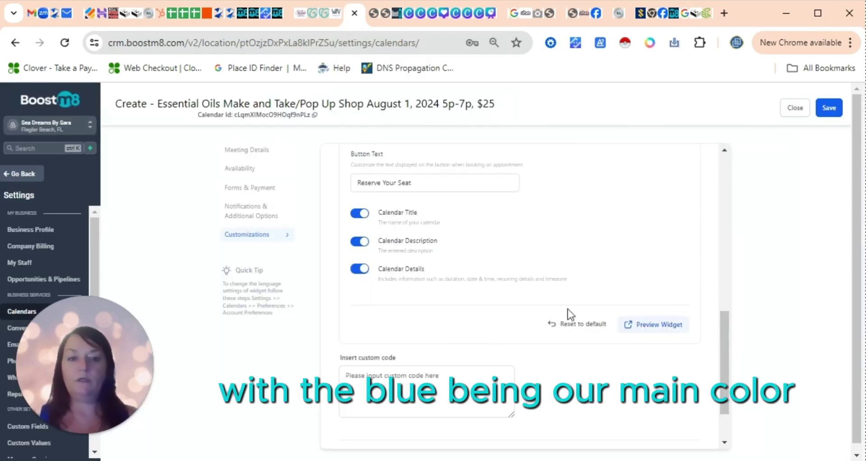
left_click_drag(718, 363, 720, 280)
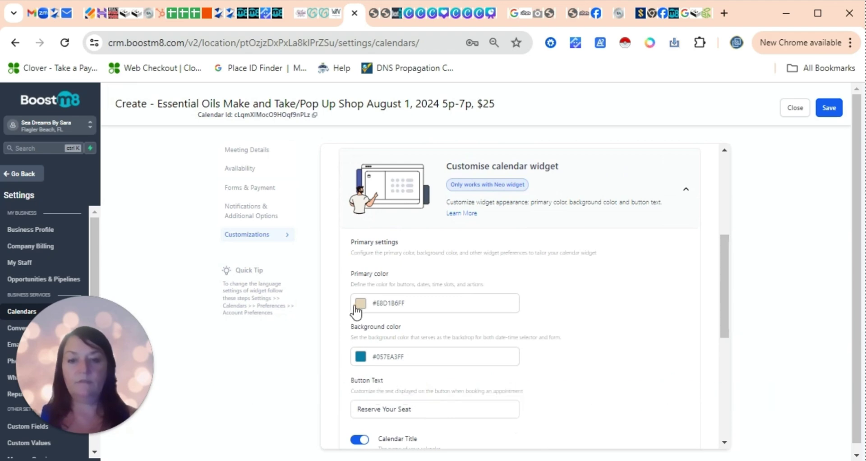
left_click_drag(725, 310, 721, 389)
left_click(657, 305)
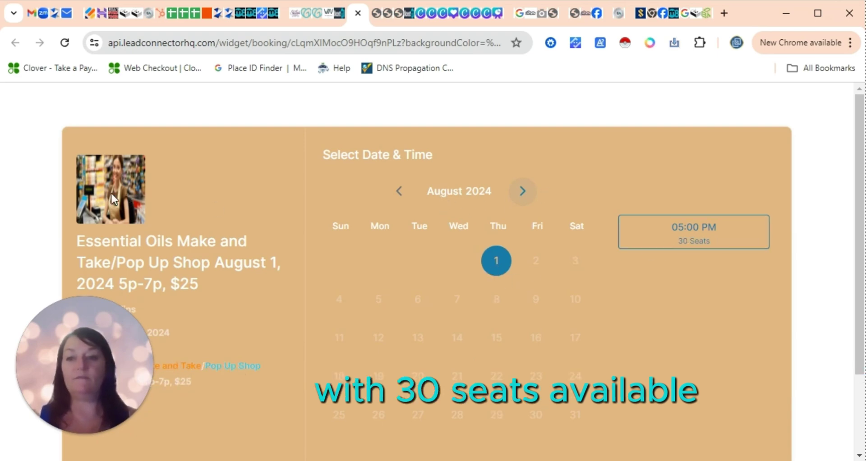
key("ctrl+w")
left_click(825, 113)
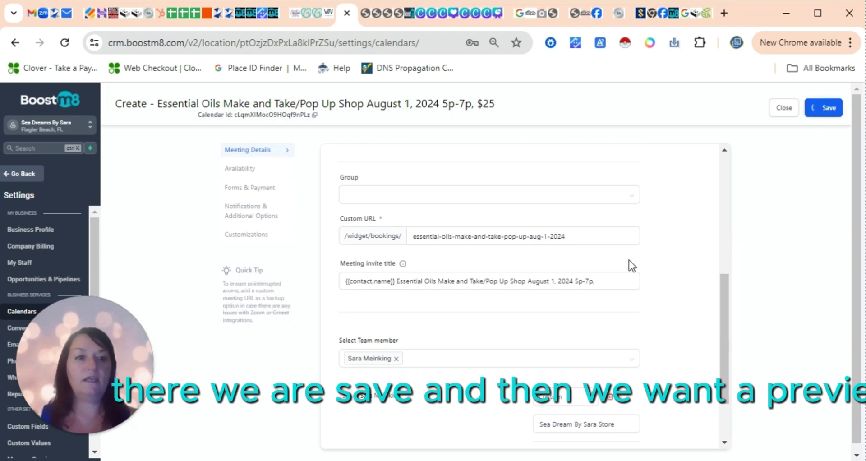
- Copy the calendar's scheduling link from Share and load it in a new browser tab
left_click(231, 233)
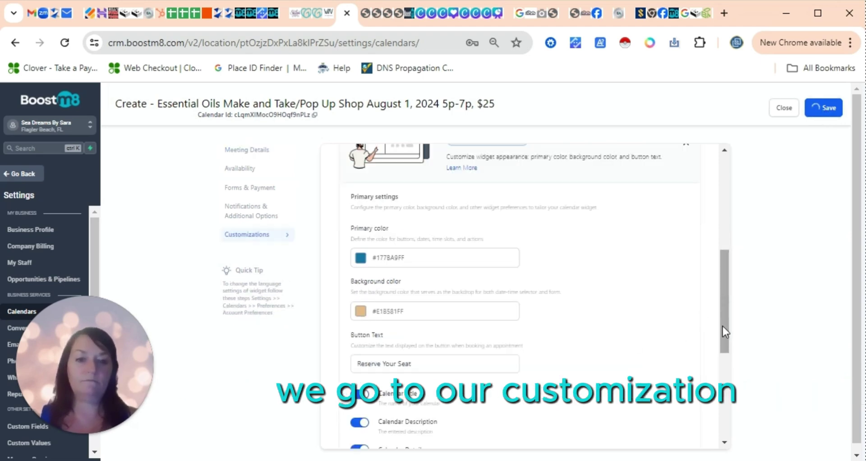
left_click_drag(723, 301, 726, 405)
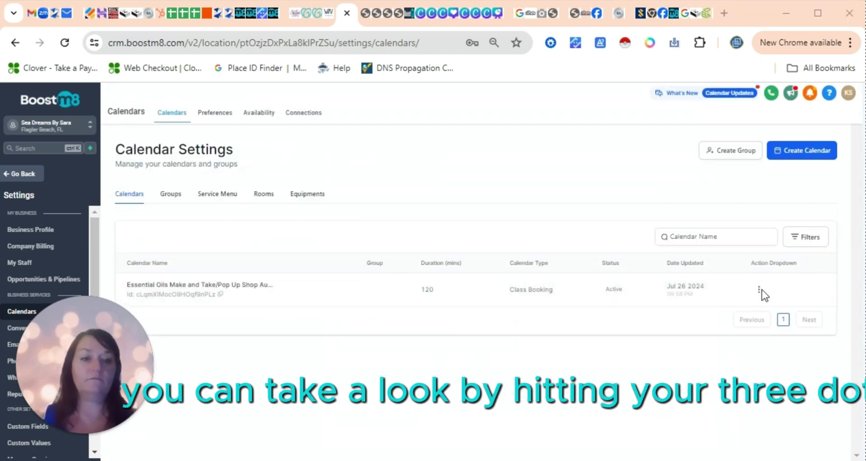
left_click(760, 291)
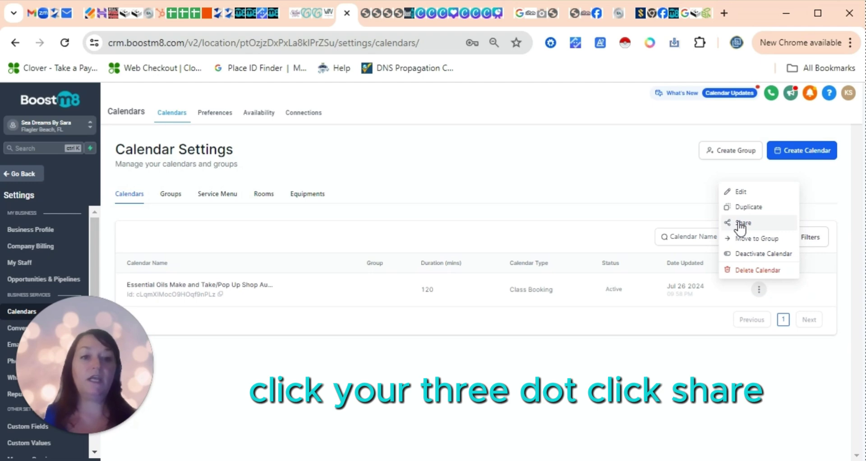
left_click(740, 224)
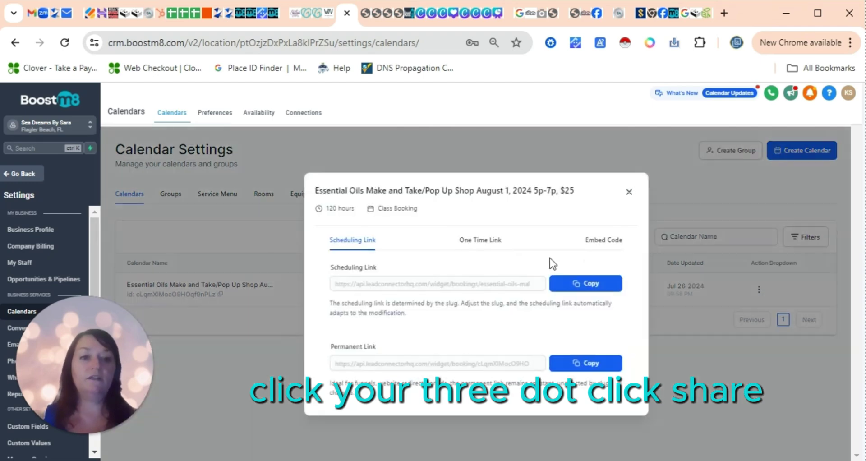
left_click(587, 284)
left_click(616, 169)
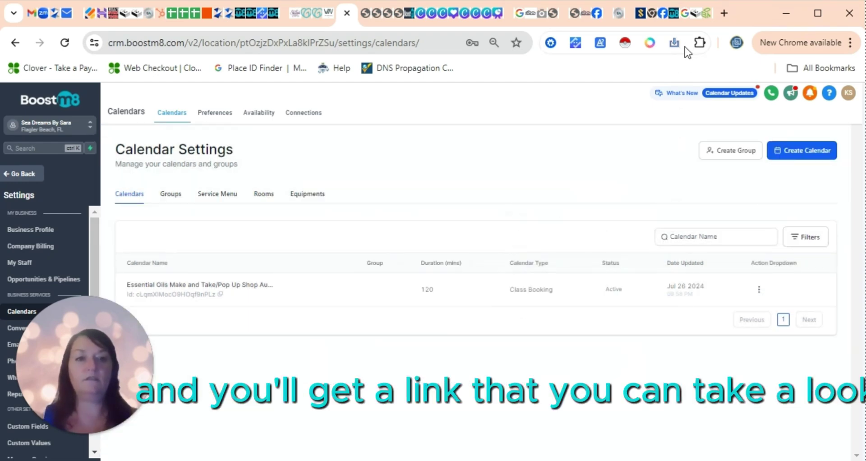
left_click(724, 13)
key("ctrl+v")
key("Return")
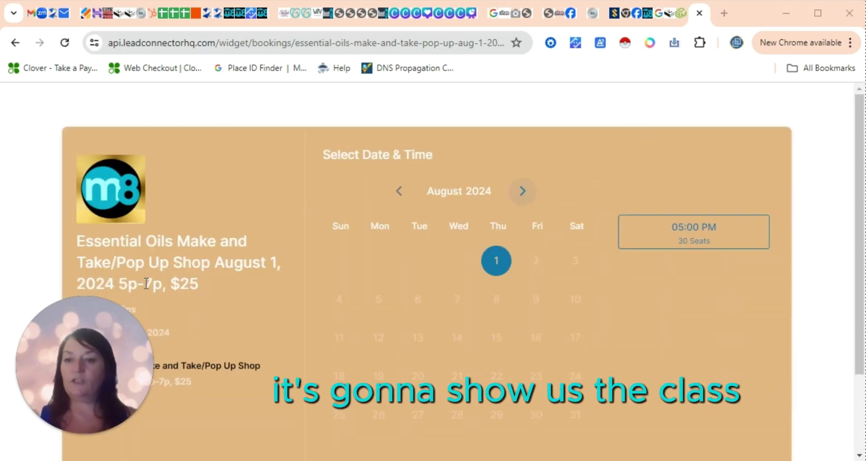
- Pick the August 1, 5:00 PM slot on the live page and review the Enter Details form
left_click_drag(72, 315, 66, 106)
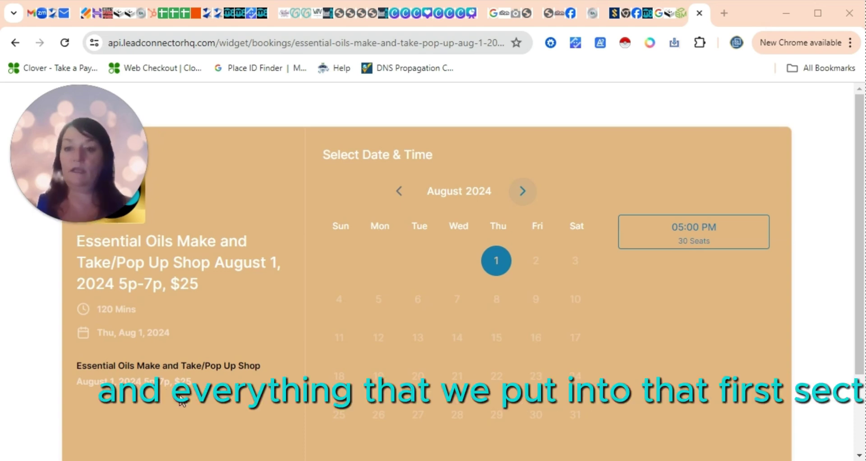
left_click_drag(64, 100, 46, 280)
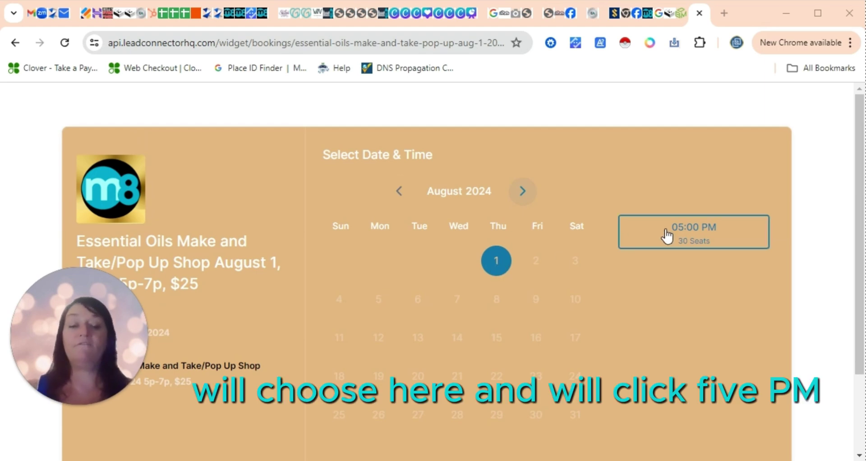
left_click(666, 234)
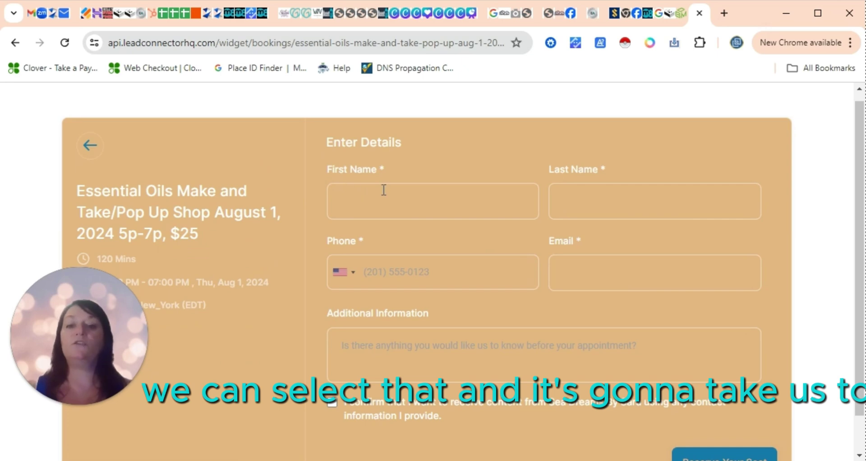
left_click_drag(308, 177, 335, 400)
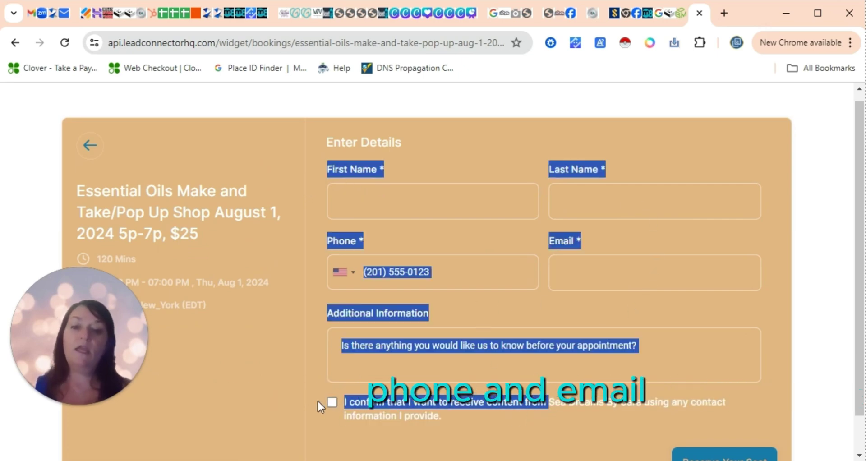
left_click(330, 403)
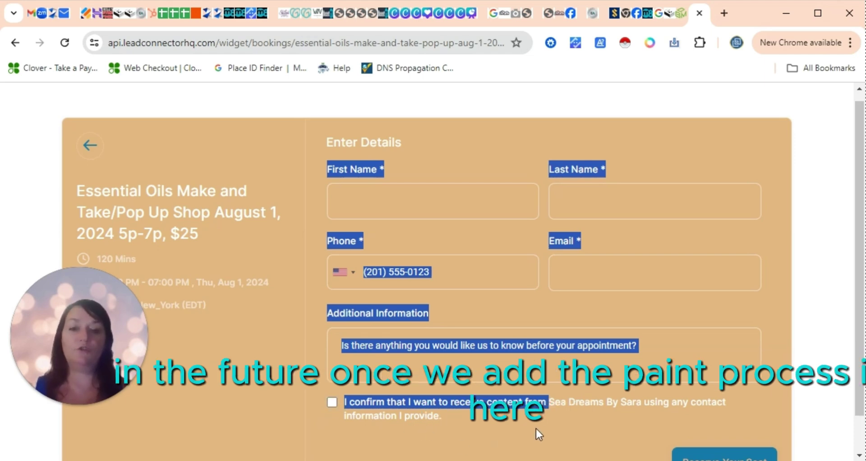
left_click(524, 421)
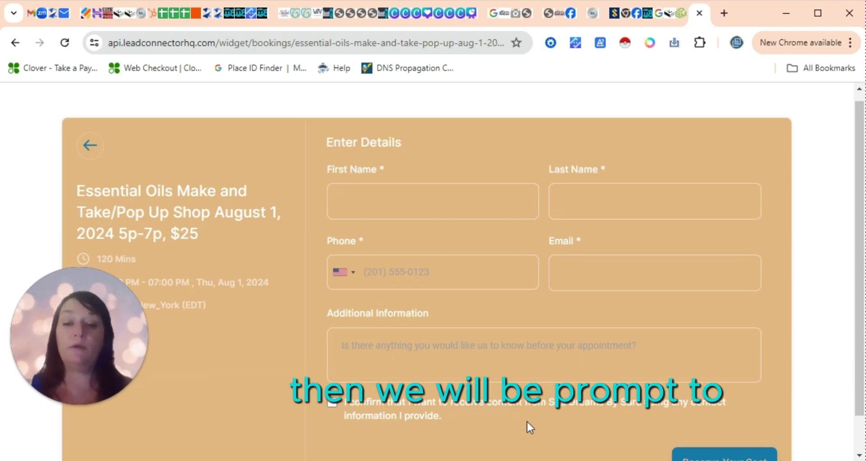
left_click_drag(862, 342, 862, 334)
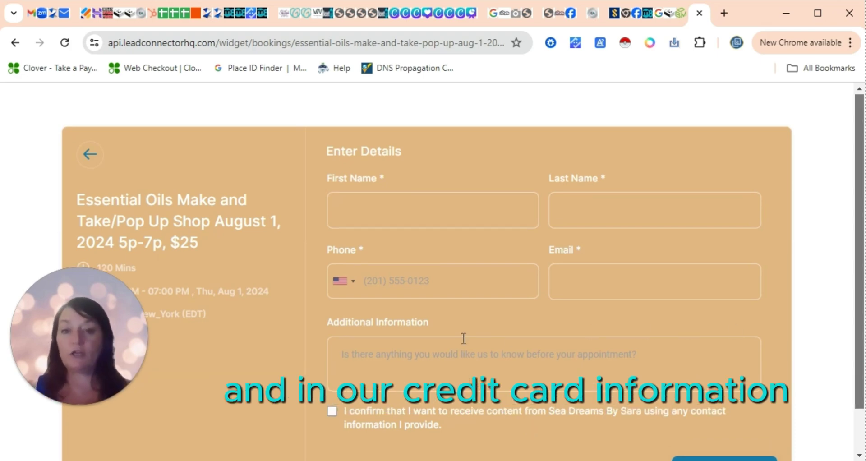